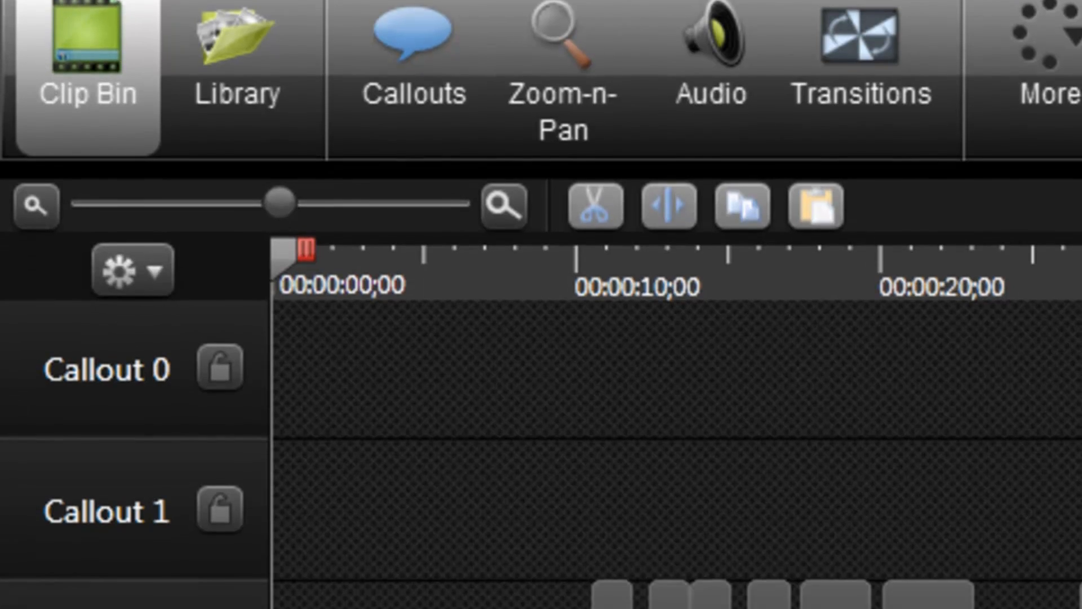
Look through the timeline tracks and reduce their height slightly
scroll(795, 524, "down", 6)
scroll(794, 524, "up", 5)
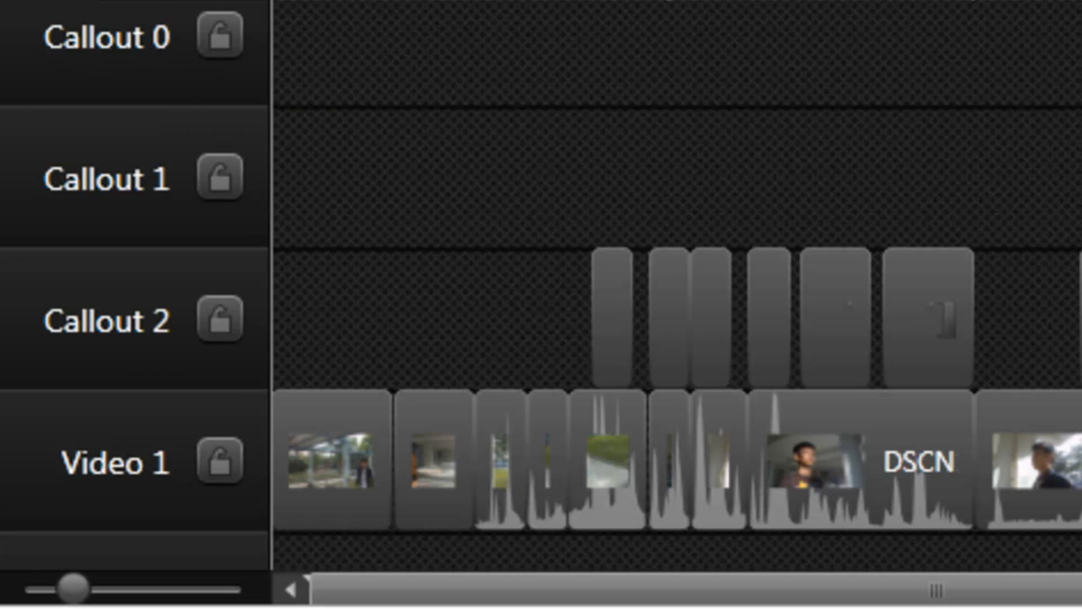
scroll(677, 338, "down", 3)
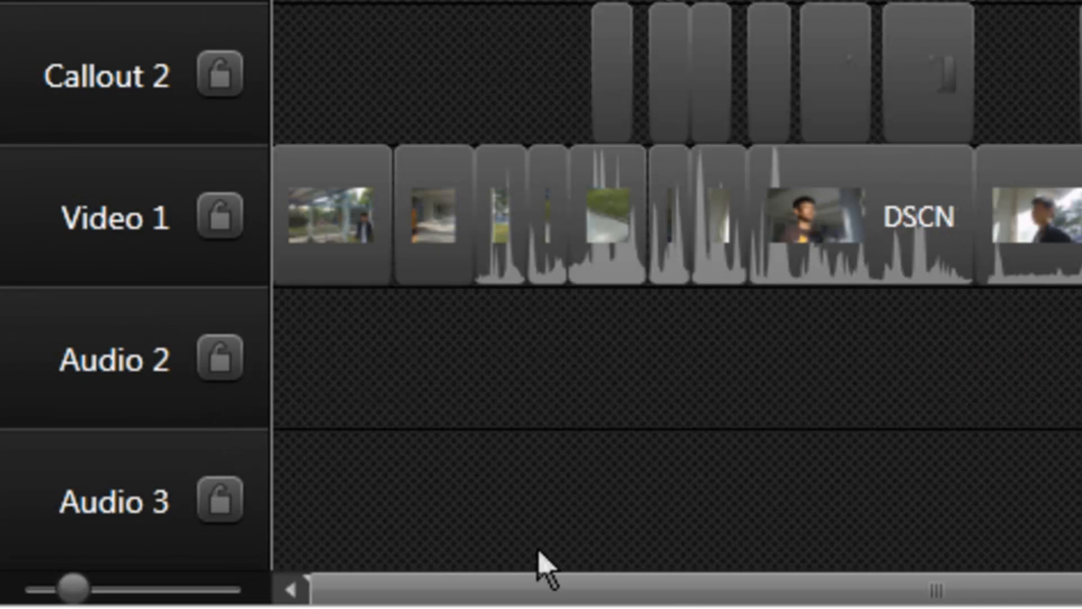
mouse_move(61, 591)
left_mouse_down()
mouse_move(251, 589)
mouse_move(56, 587)
left_mouse_up()
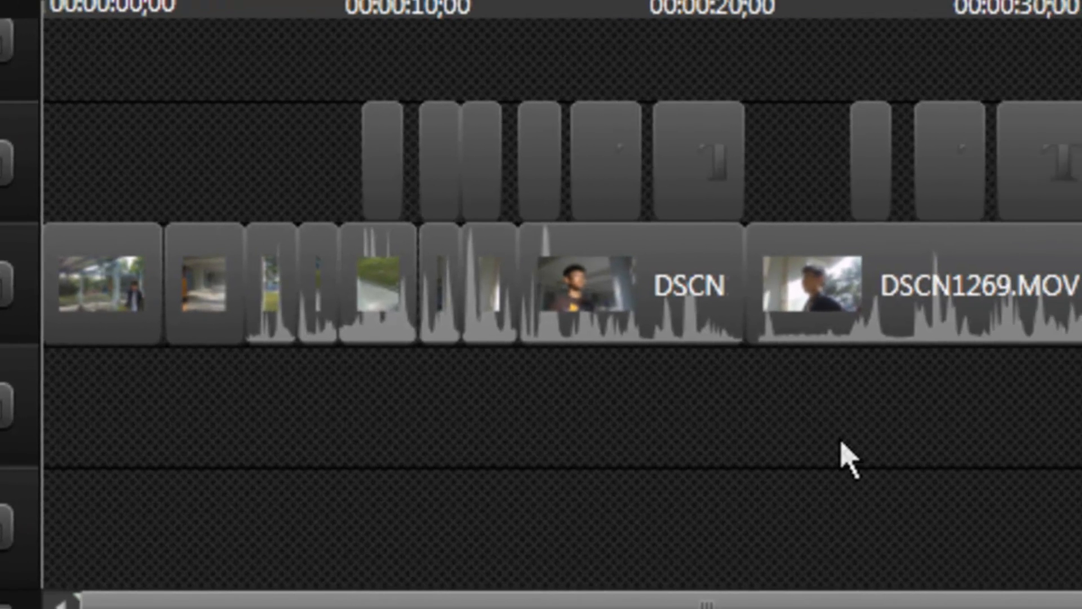
Select the first six callouts together on the Callout 2 track
left_click_drag(1038, 411, 434, 68)
left_click_drag(133, 76, 242, 288)
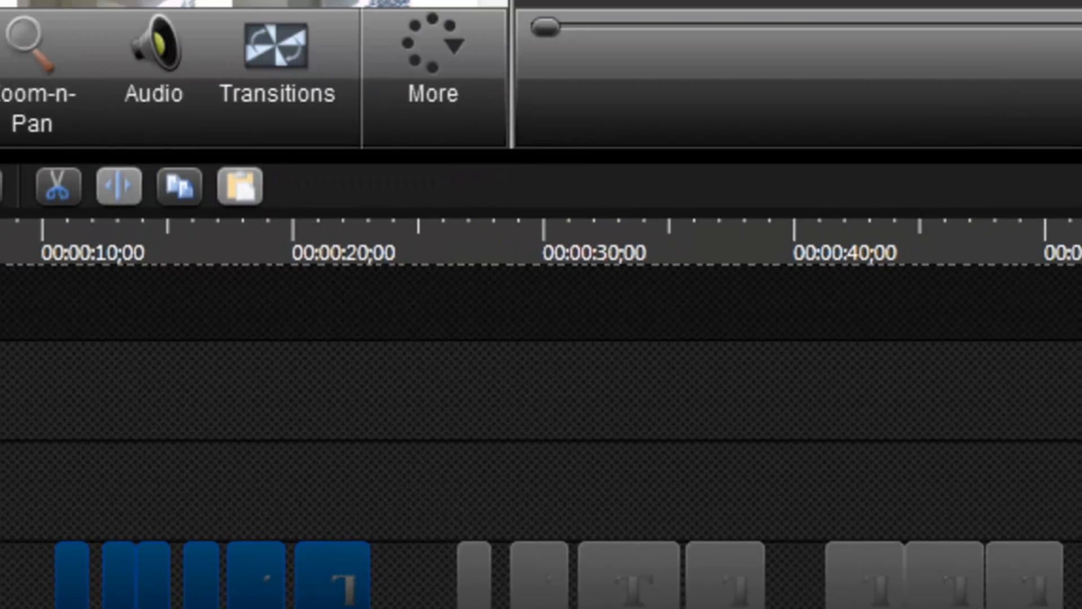
key("Delete")
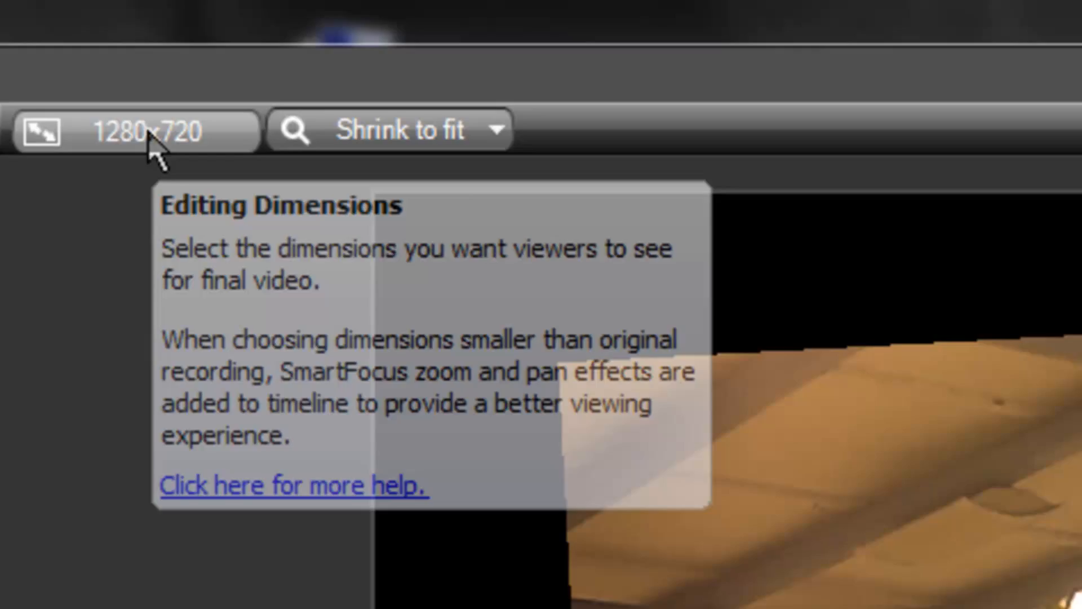
Set the project's background color to red, keeping the editing dimensions at 1280 x 720
left_click(149, 131)
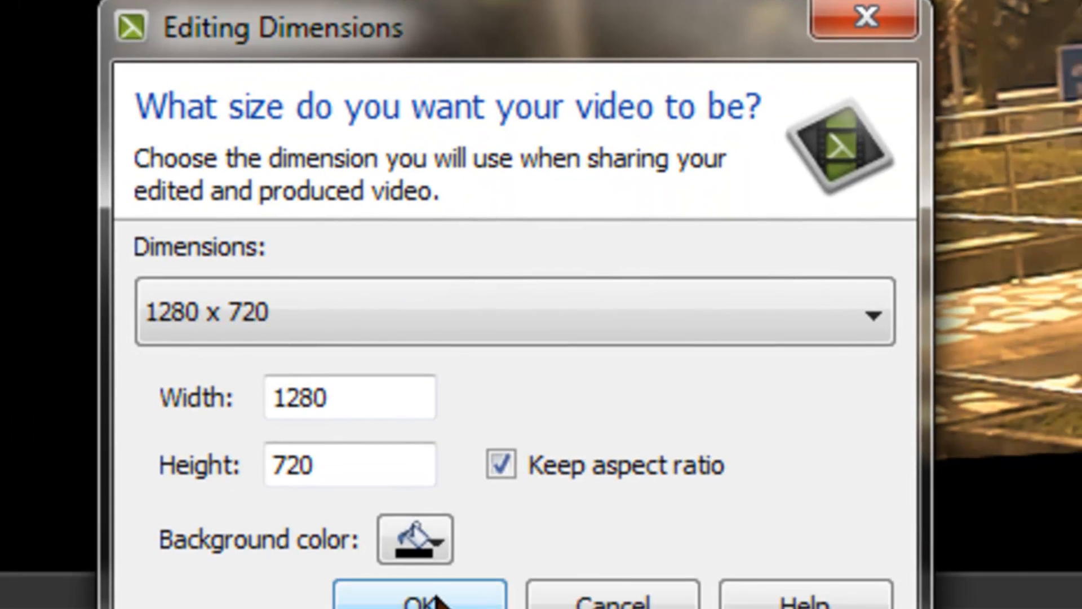
left_click(420, 538)
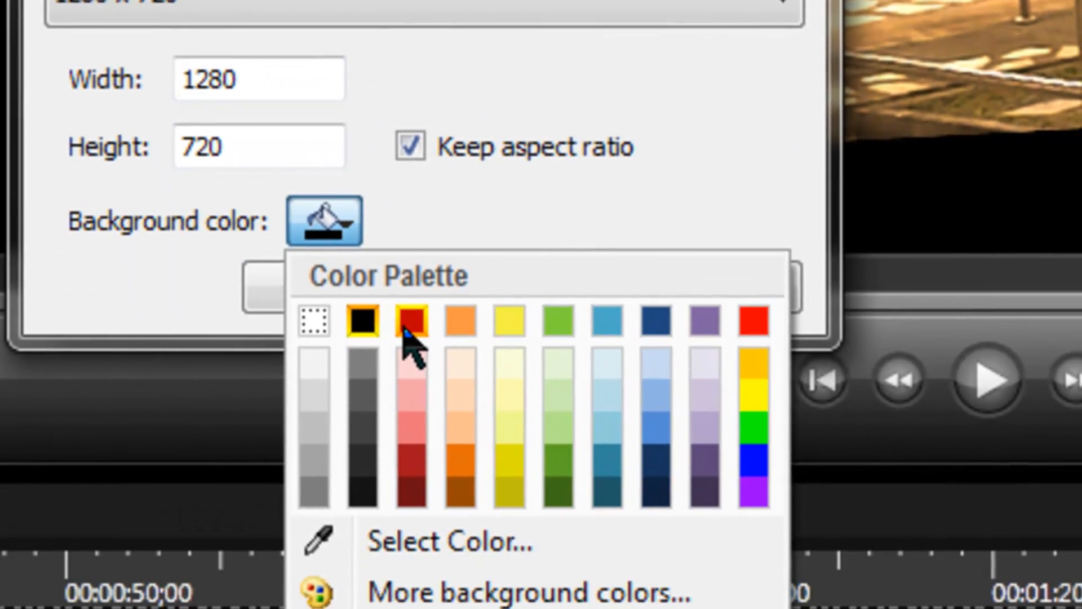
left_click(407, 328)
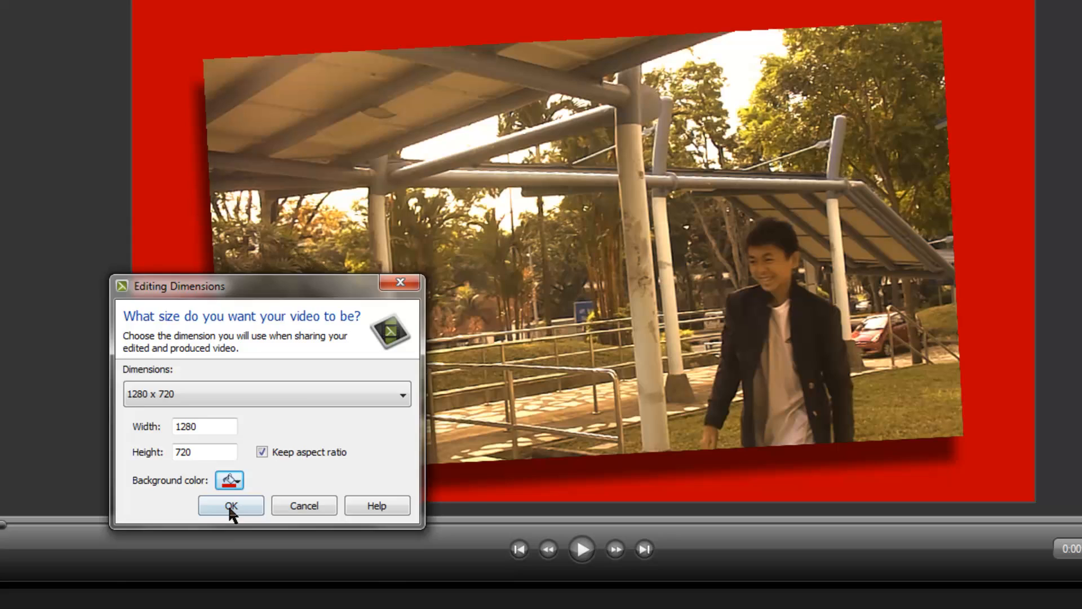
left_click(231, 506)
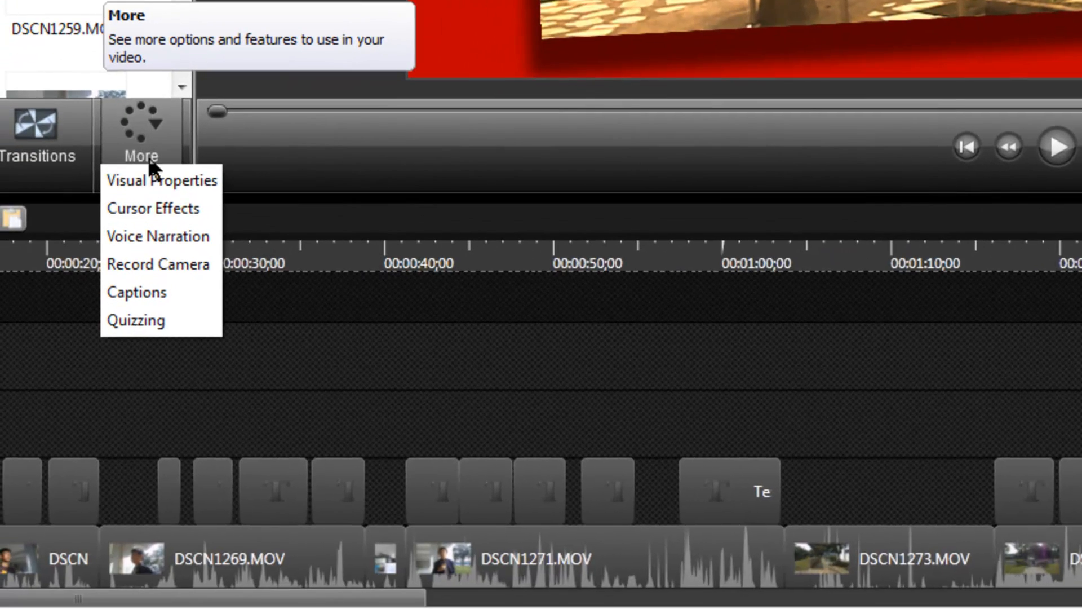
Rotate the first video clip to 11 degrees about Z and position it at X -33, Y 9
left_click(156, 179)
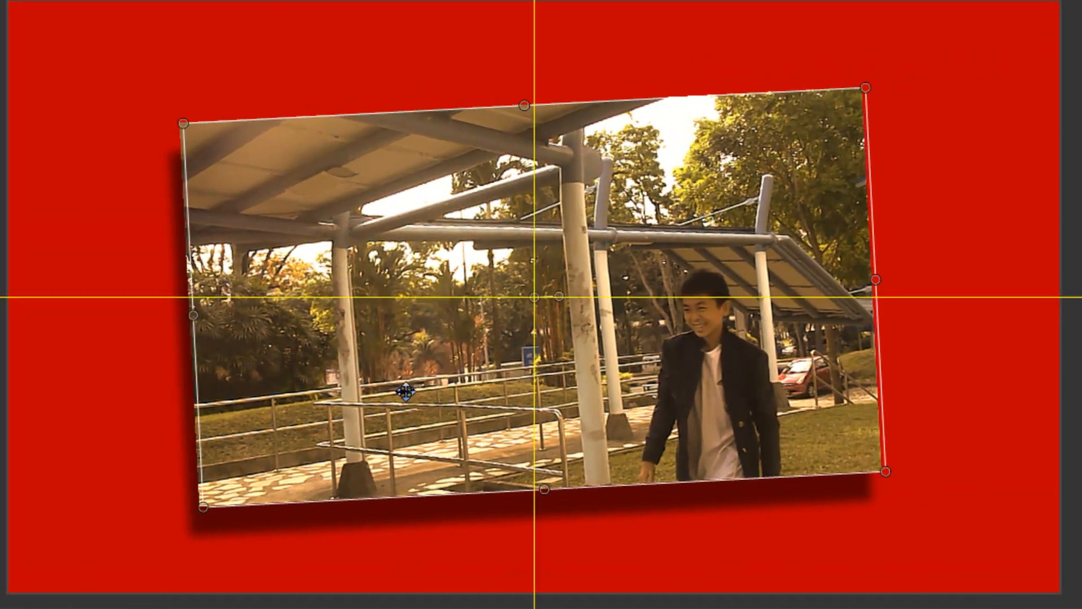
left_click_drag(405, 391, 379, 385)
left_click(158, 183)
left_click(158, 183)
left_click(158, 184)
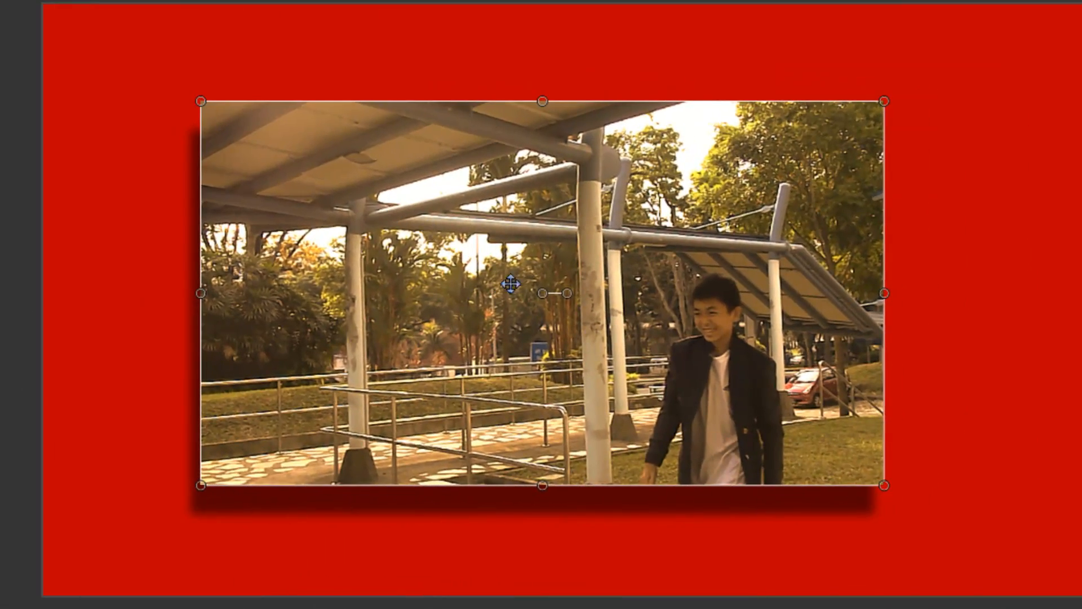
left_click_drag(568, 292, 654, 266)
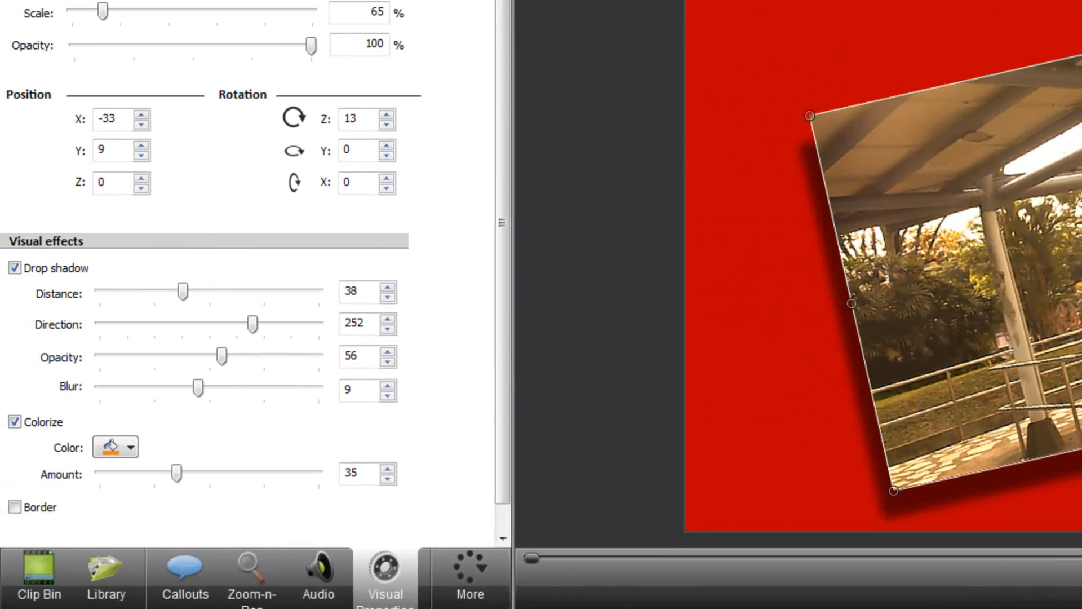
left_click_drag(1081, 225, 1081, 228)
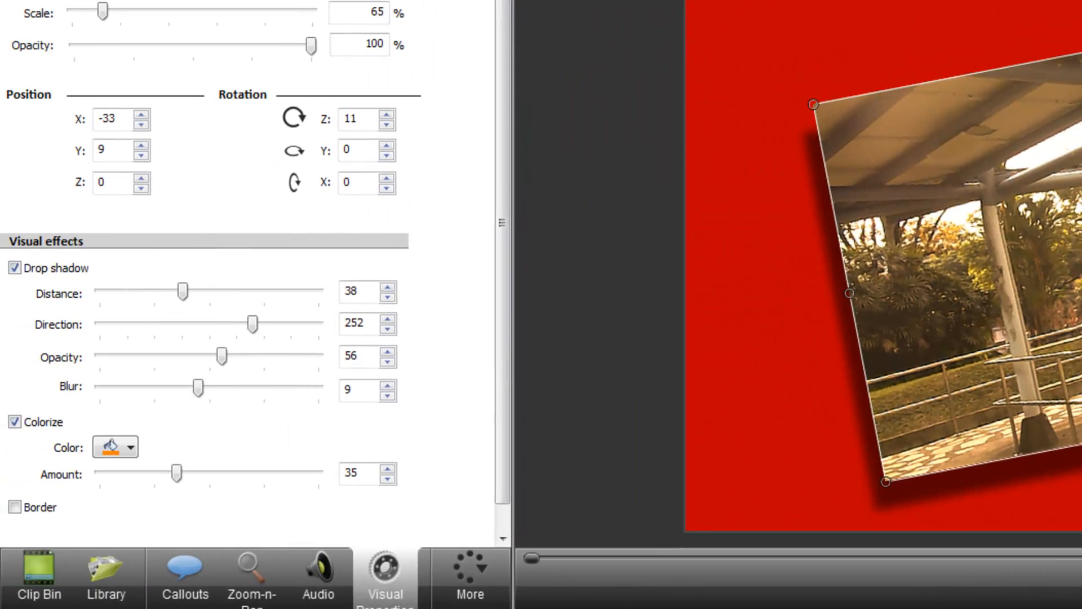
left_click(1081, 315)
left_click(1067, 298)
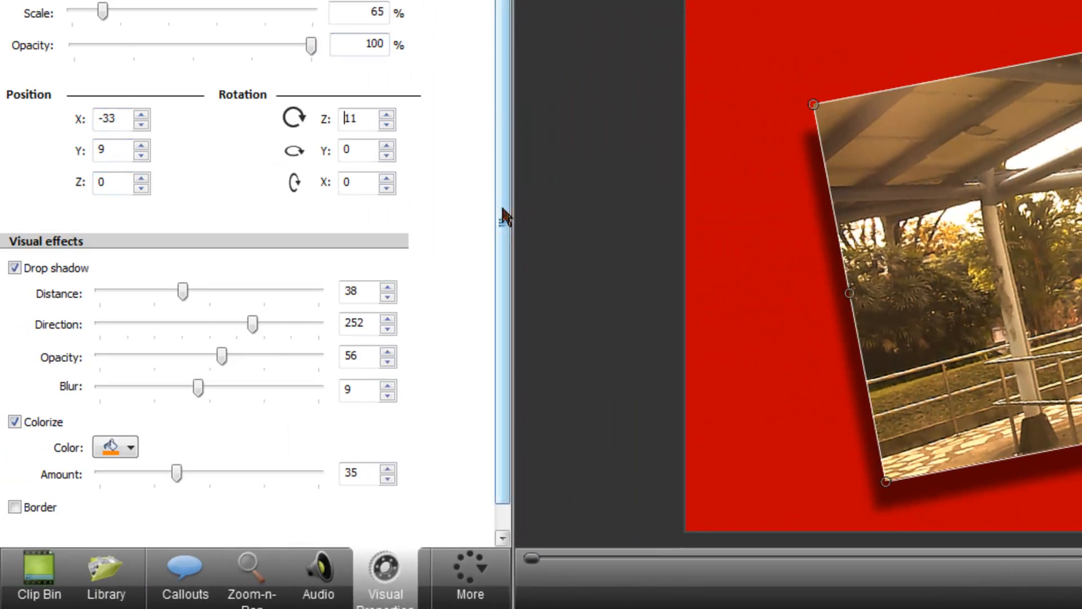
Set the clip's drop shadow to distance 92, direction 179, opacity 38 and blur 20
scroll(504, 217, "down", 1)
left_click_drag(183, 264, 189, 265)
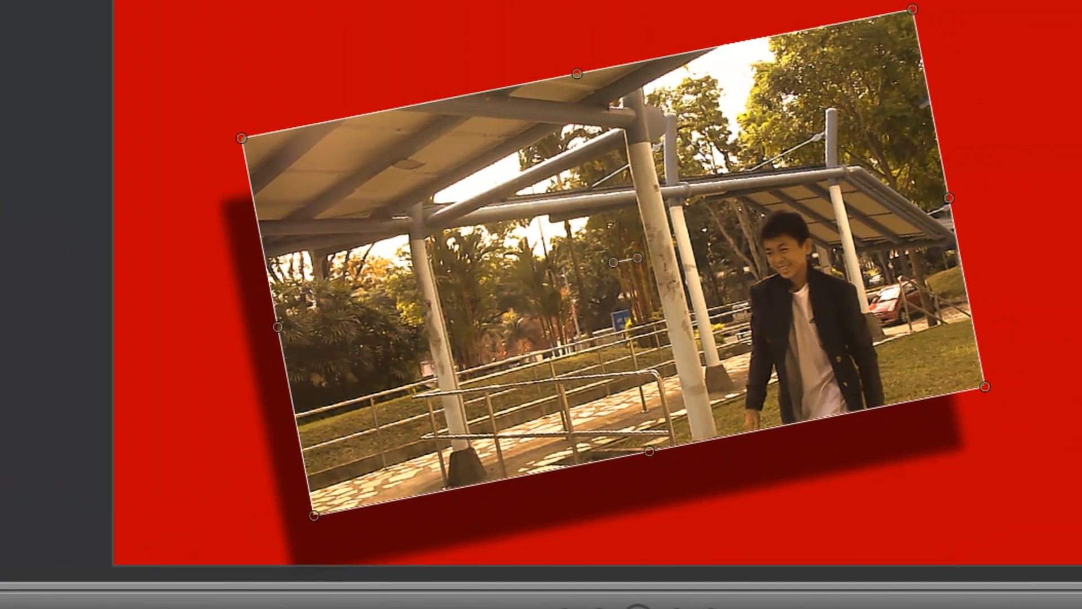
left_click_drag(0, 265, 0, 299)
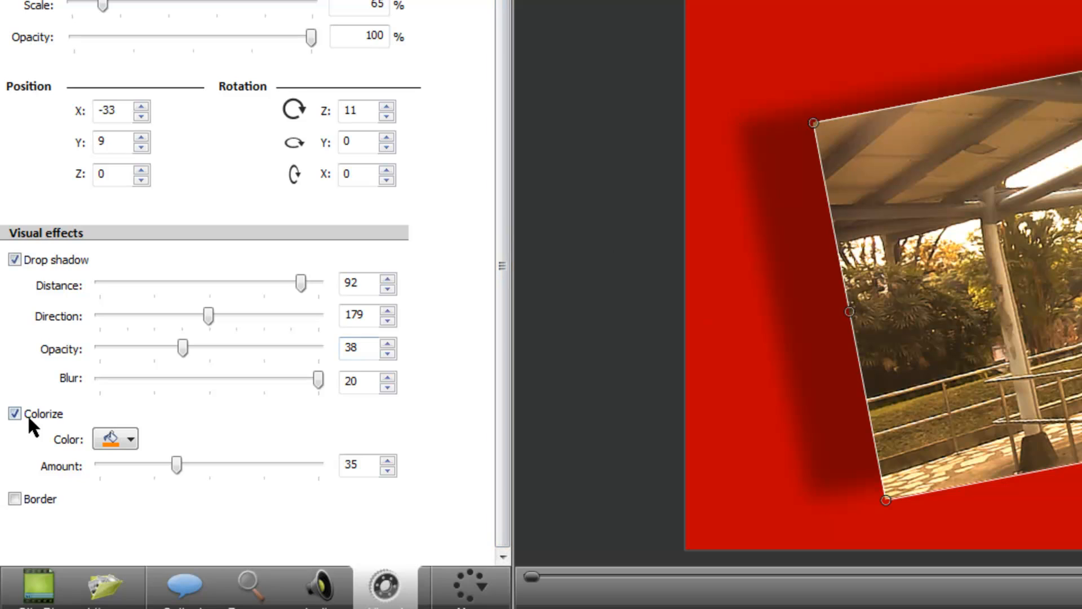
Change the clip's Colorize effect to a blue tint with an amount of 10
left_click(28, 418)
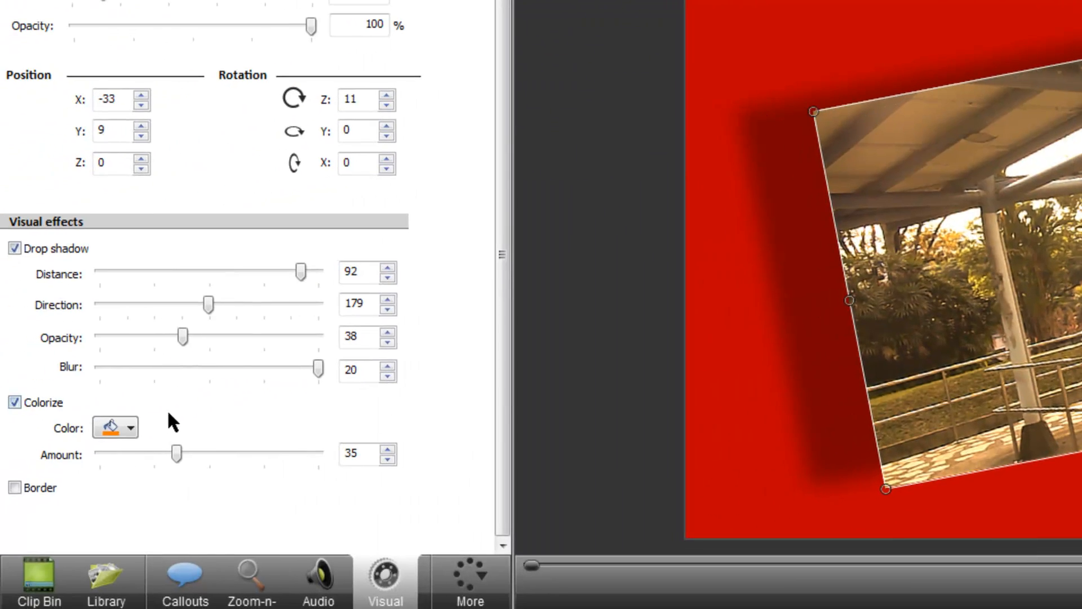
left_click(120, 428)
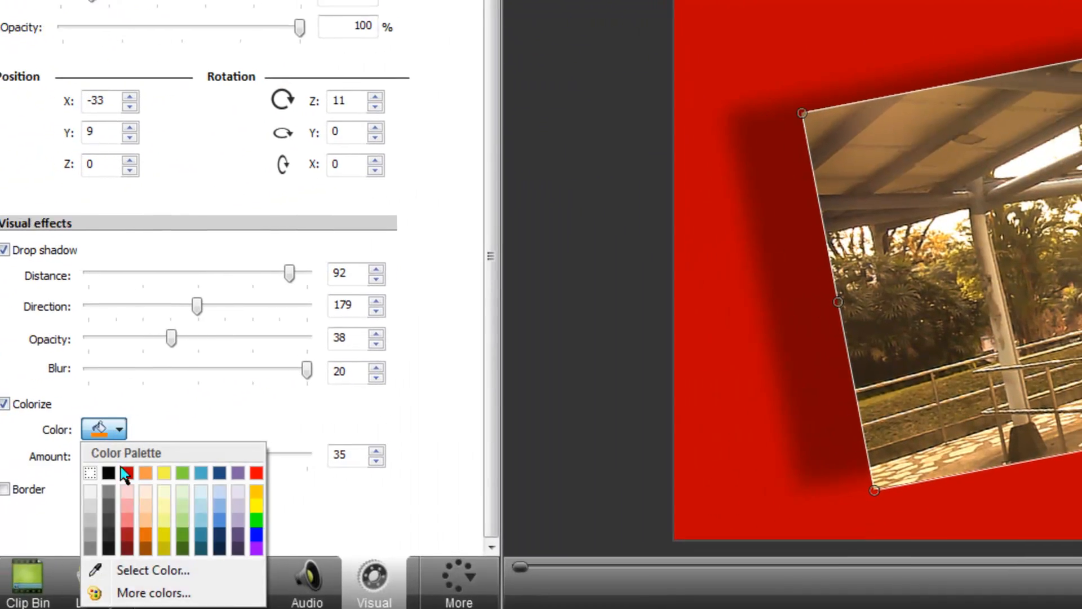
left_click(133, 505)
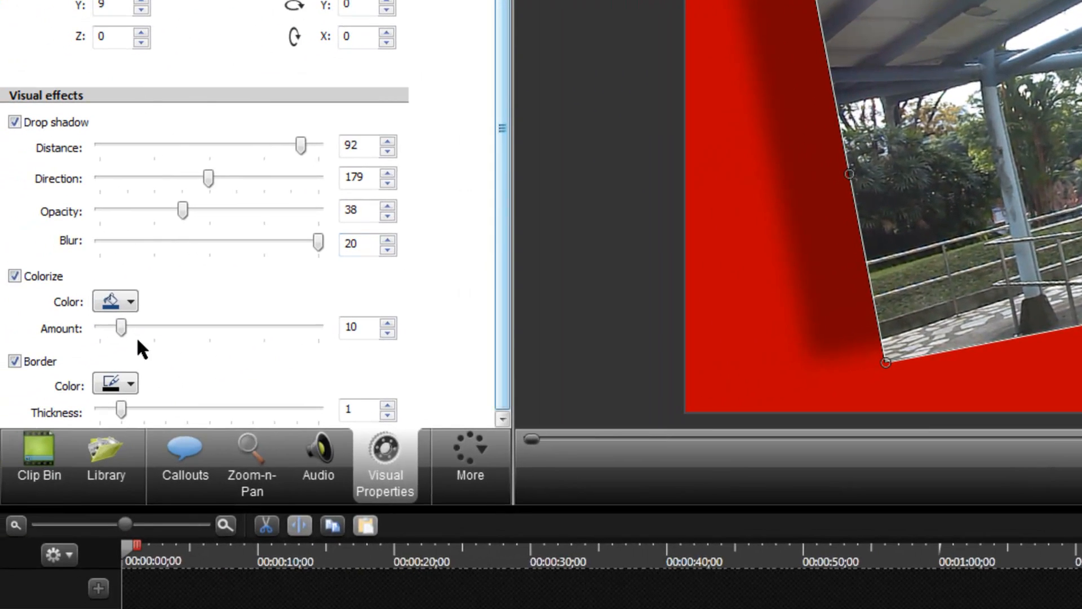
Give the clip a thicker border and make the border white
left_click_drag(162, 408, 378, 374)
left_click(119, 391)
left_click(131, 422)
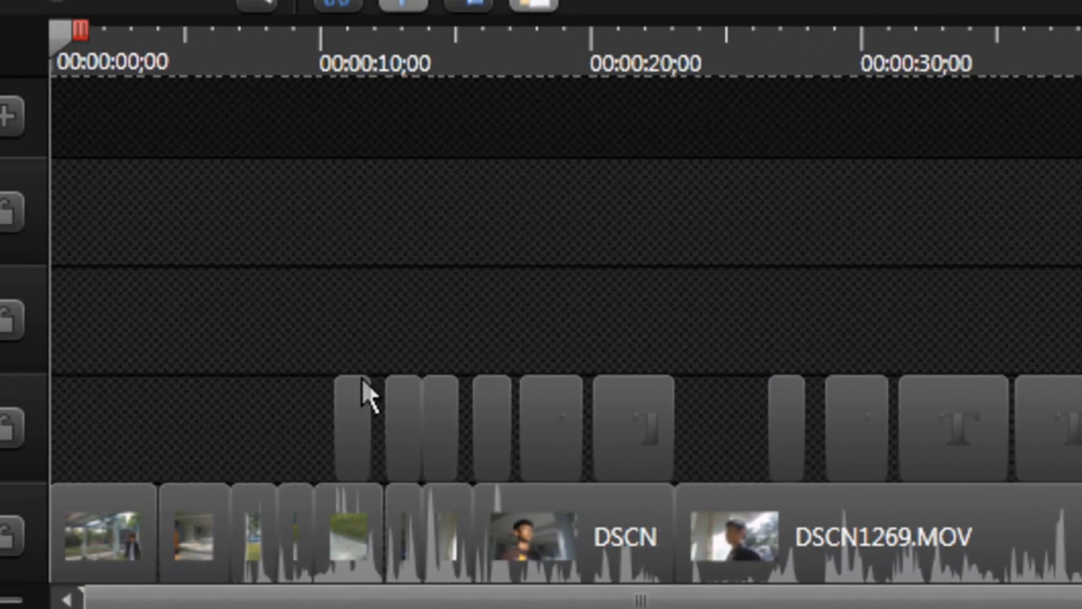
Group the first two callouts on the Callout 2 track and move the group about two seconds earlier
left_click(355, 400)
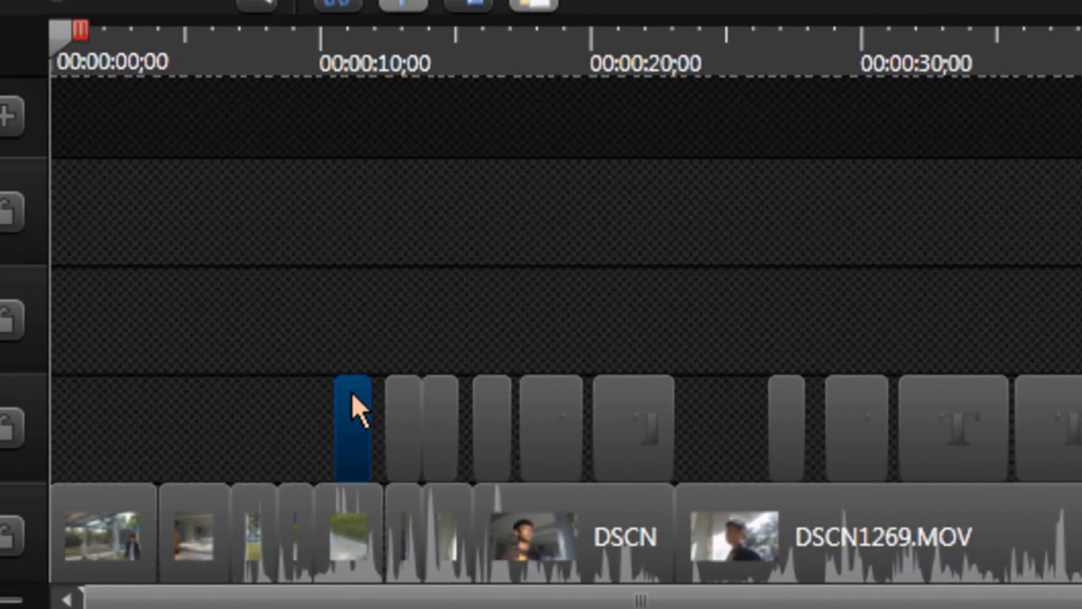
right_click(399, 410)
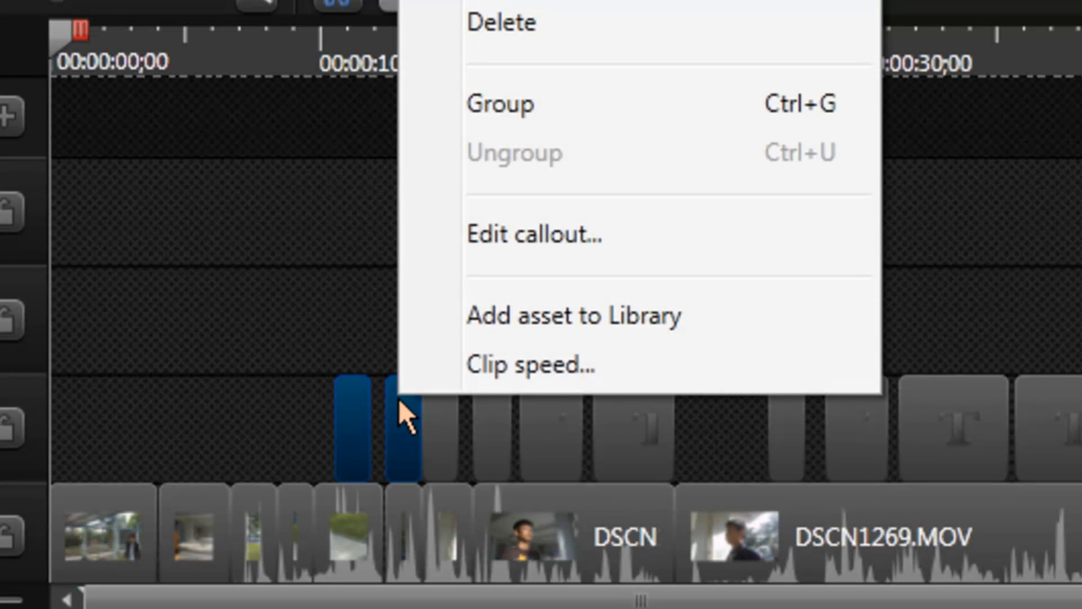
left_click(613, 103)
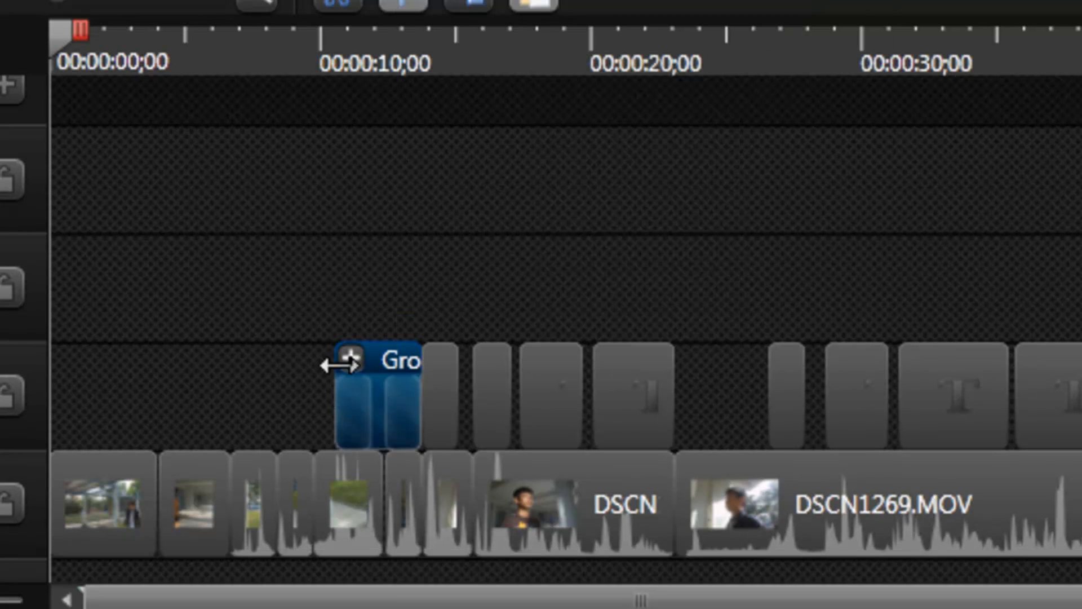
left_click_drag(372, 366, 295, 398)
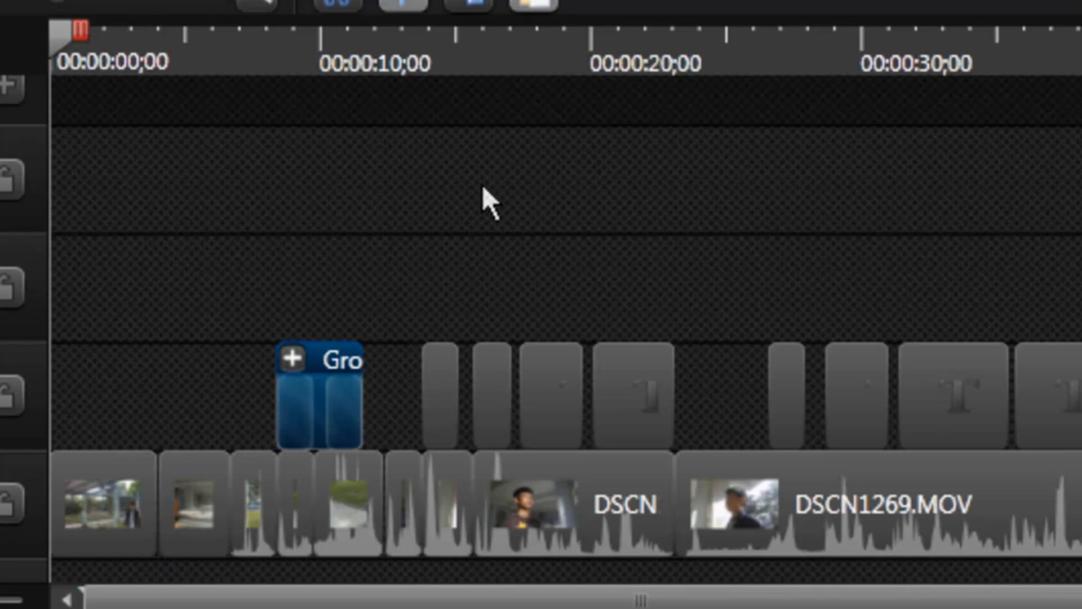
Undo the callout group's move and the grouping, then clear the selection
key("ctrl+z")
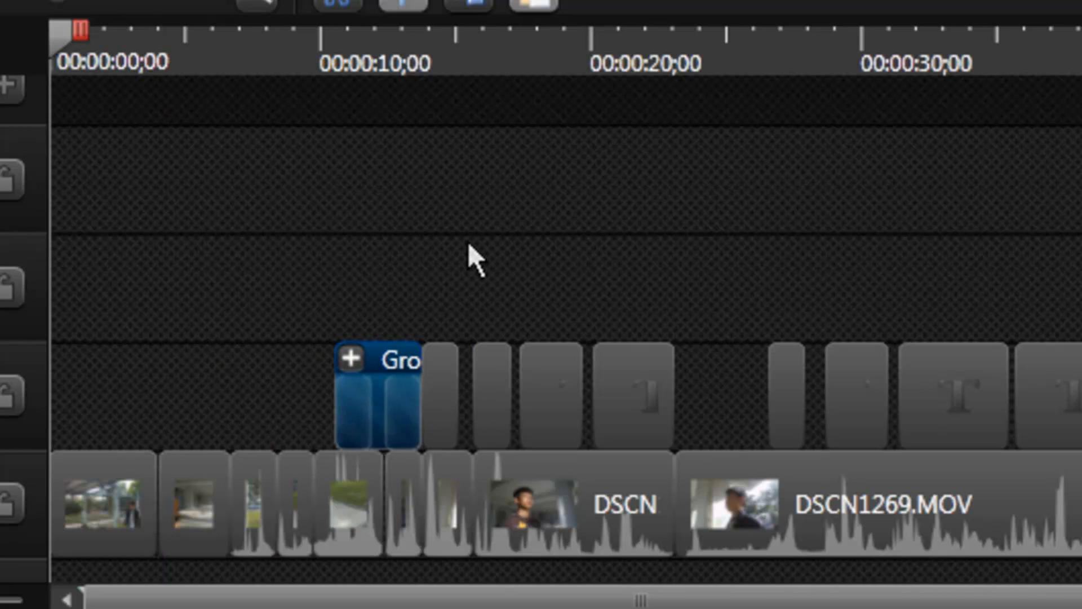
key("ctrl+z")
left_click(580, 203)
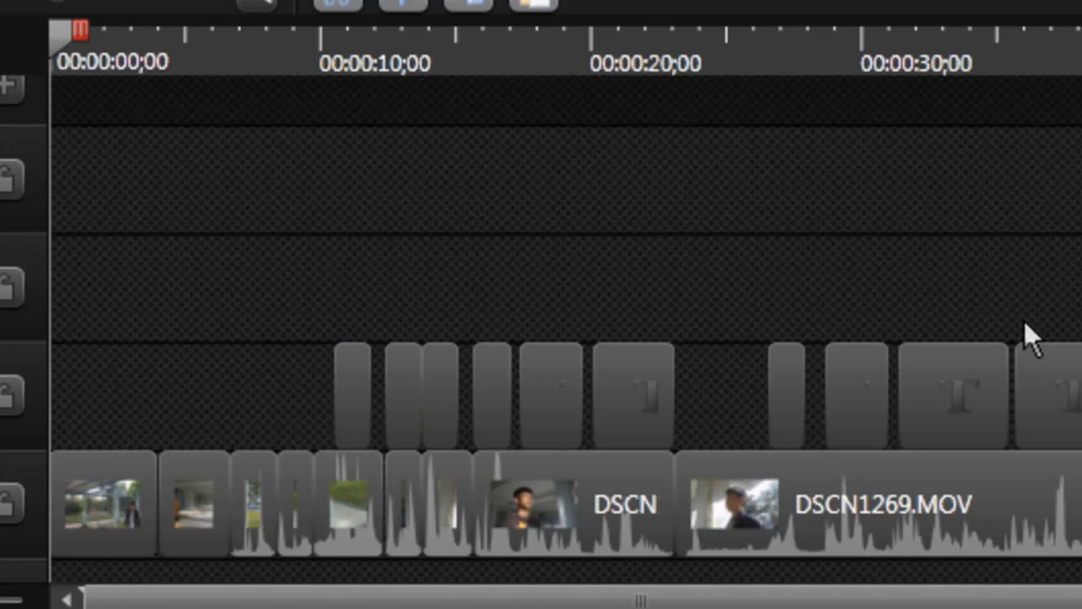
Examine the available transitions, from Barn at the start of the list to Zig zag at its end
left_click(933, 214)
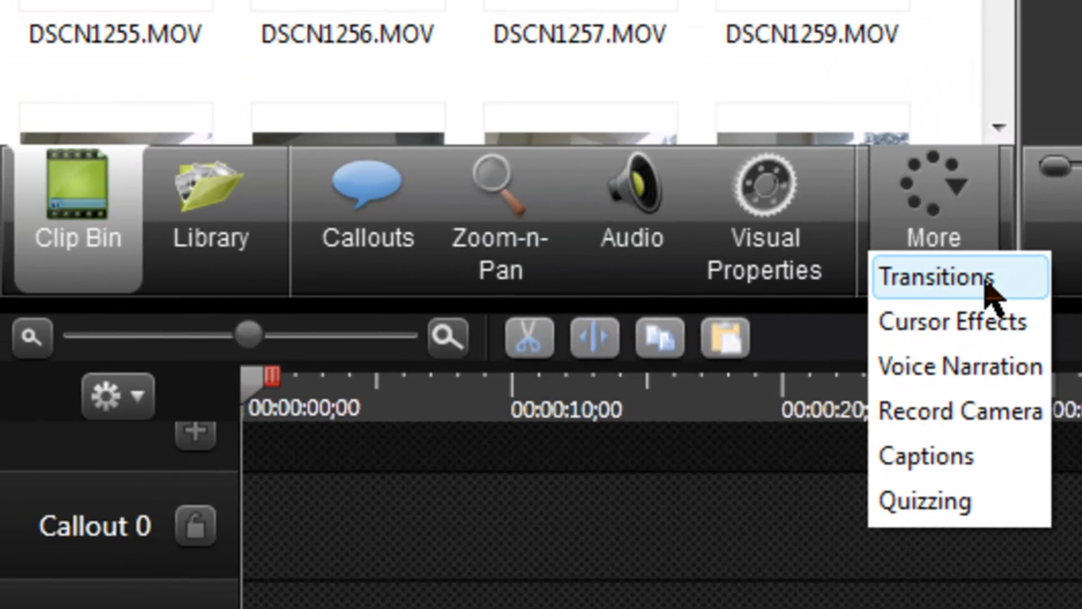
left_click(985, 283)
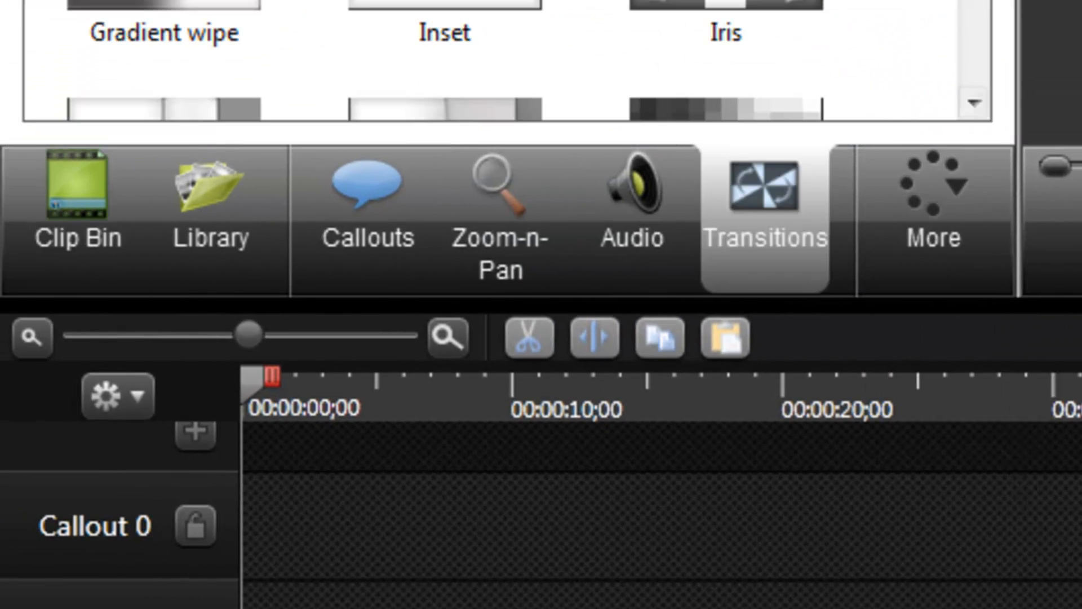
scroll(958, 96, "down", 5)
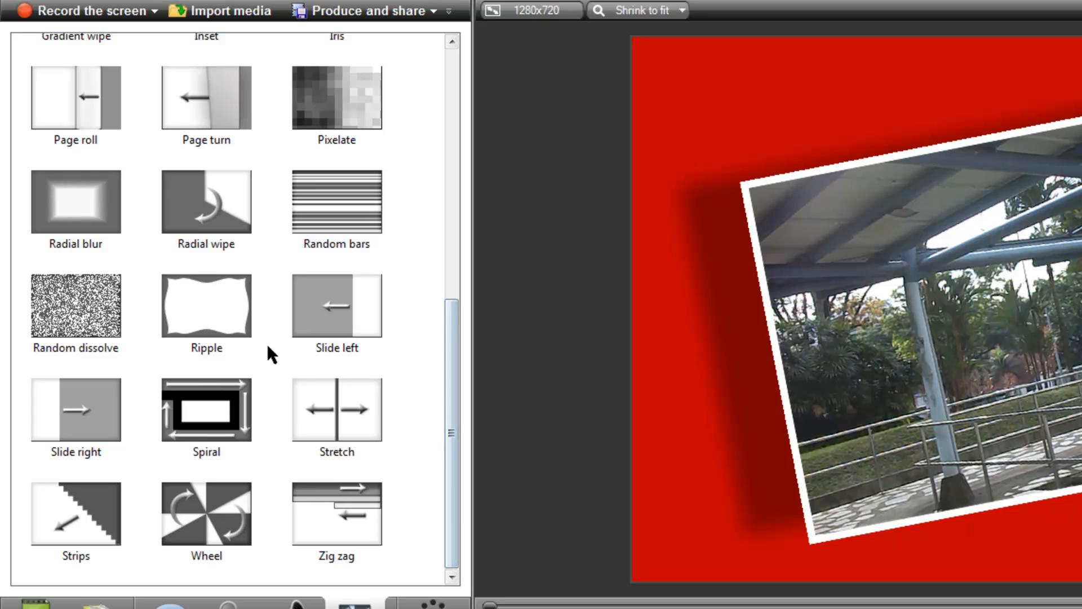
left_click(221, 415)
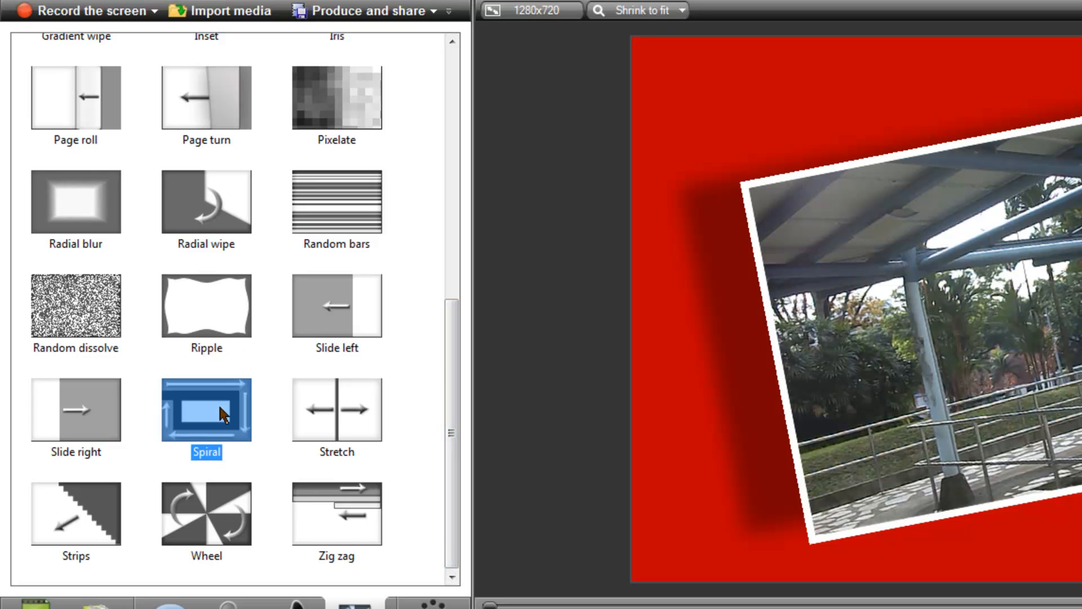
left_click(339, 521)
scroll(410, 431, "up", 5)
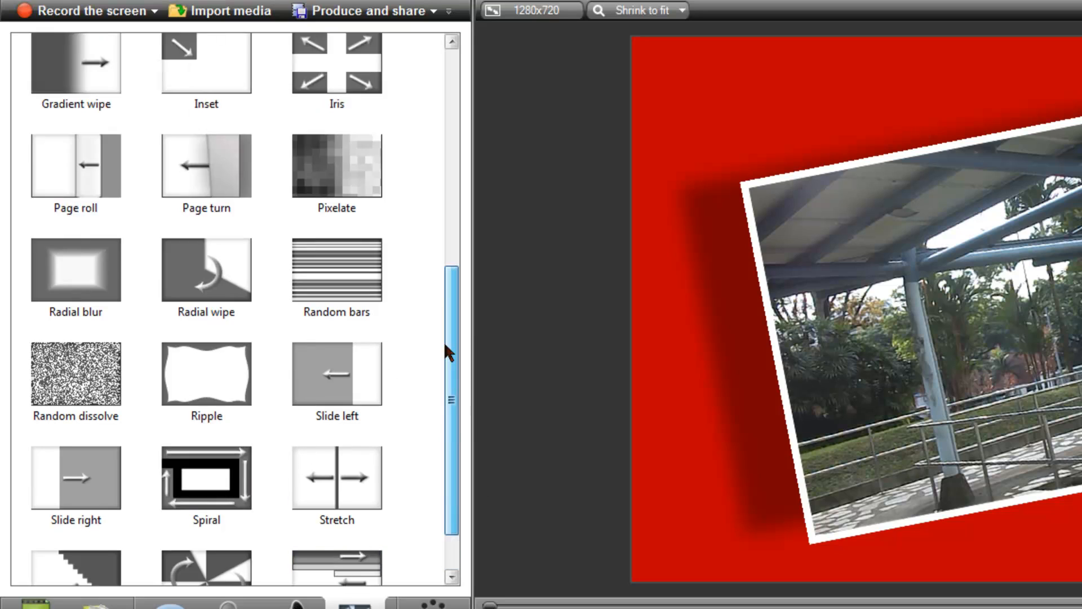
left_click_drag(447, 329, 434, 135)
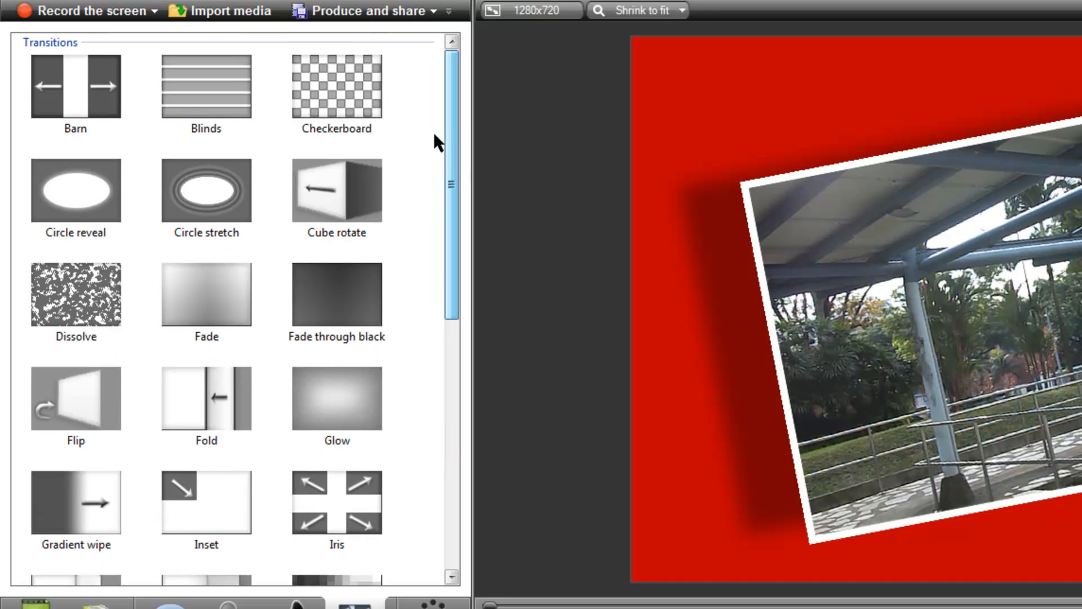
left_click_drag(447, 181, 286, 602)
Add a Filled Rounded Rectangle callout and position it over the tilted video clip
left_click(172, 603)
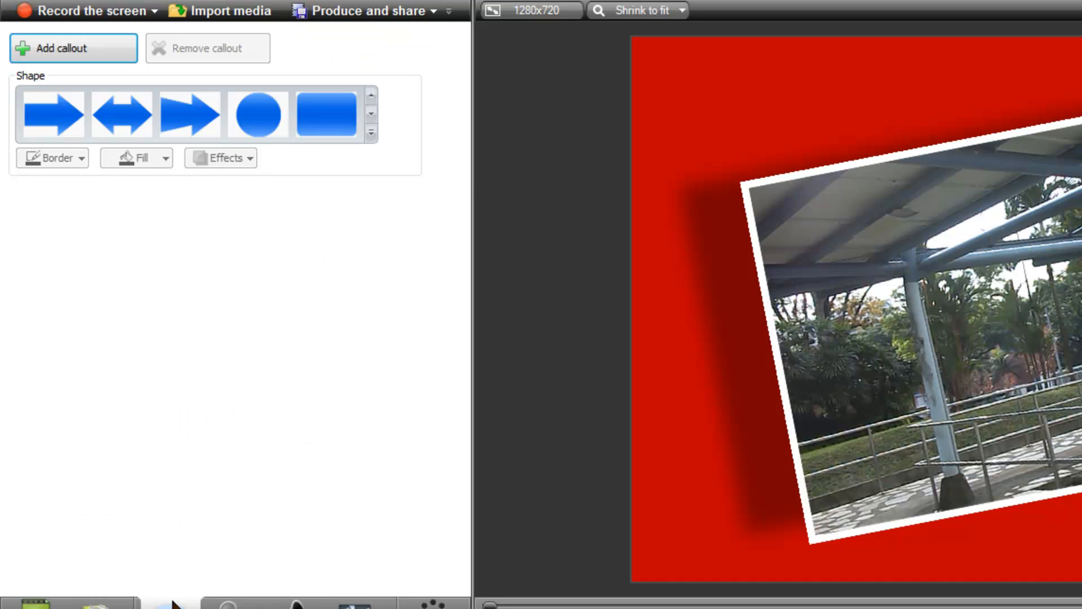
left_click(371, 132)
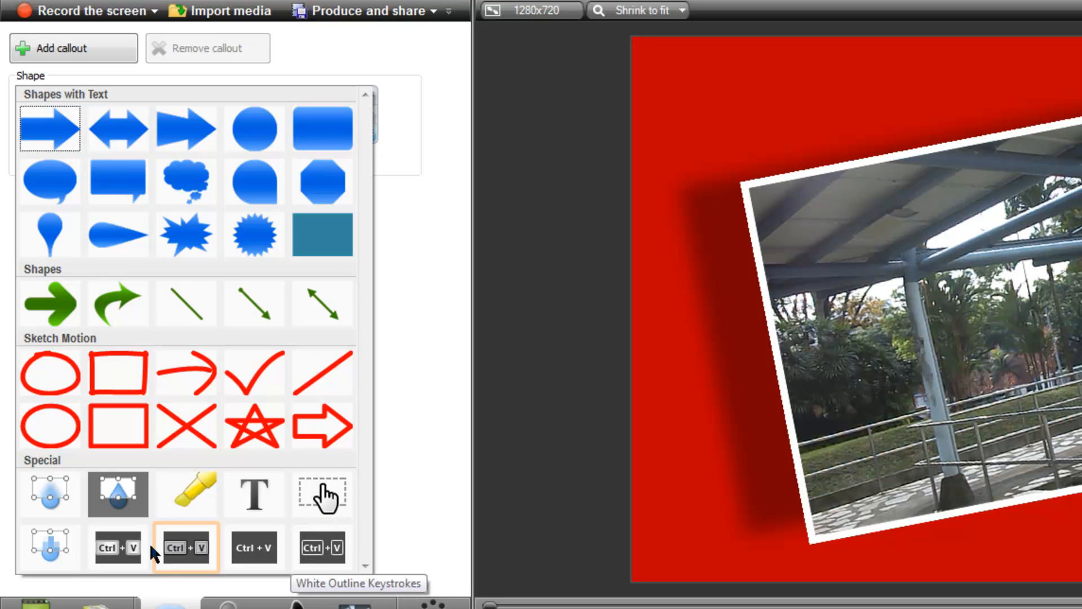
left_click(317, 130)
left_click_drag(1075, 294, 1054, 265)
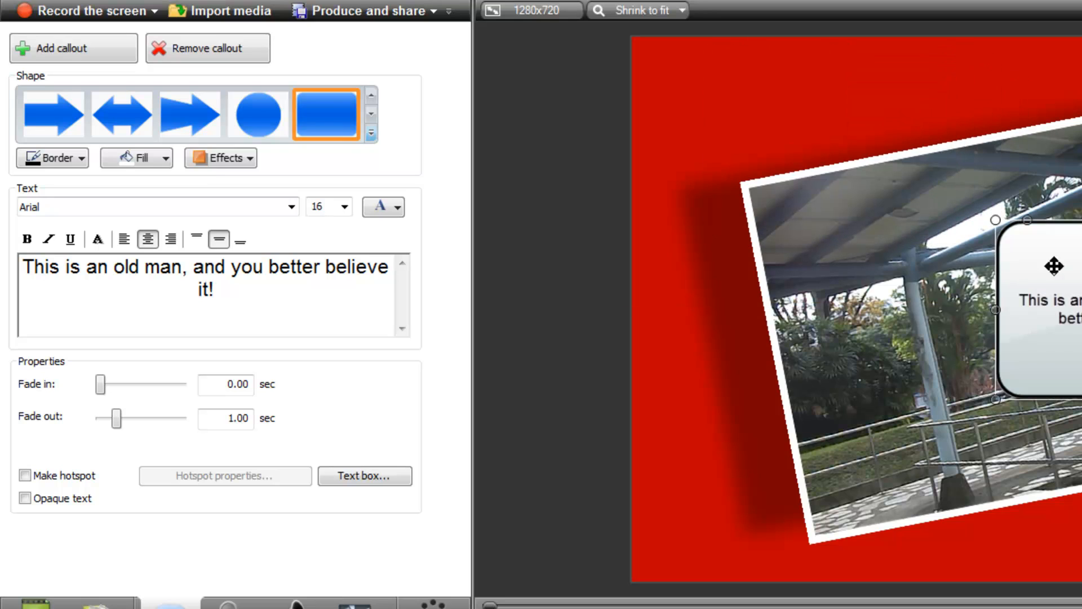
Change the callout's shape to the plain filled rectangle and move it farther left over the clip
left_click(372, 135)
left_click(339, 228)
left_click_drag(995, 219, 848, 240)
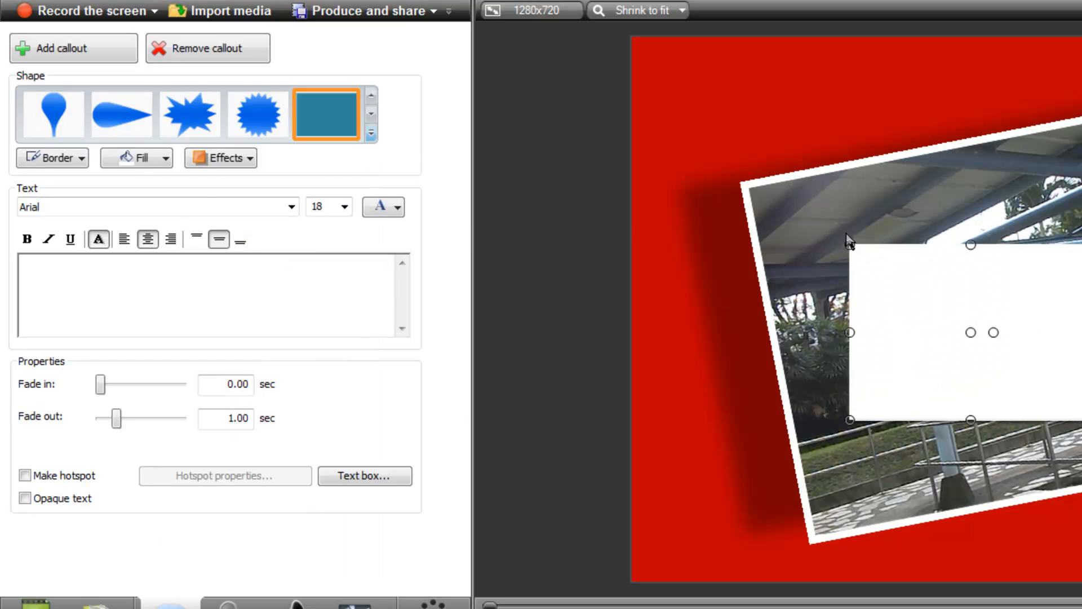
Change the white rectangle callout's shape to the straight green arrow, and delete the callout from the canvas
left_click(371, 133)
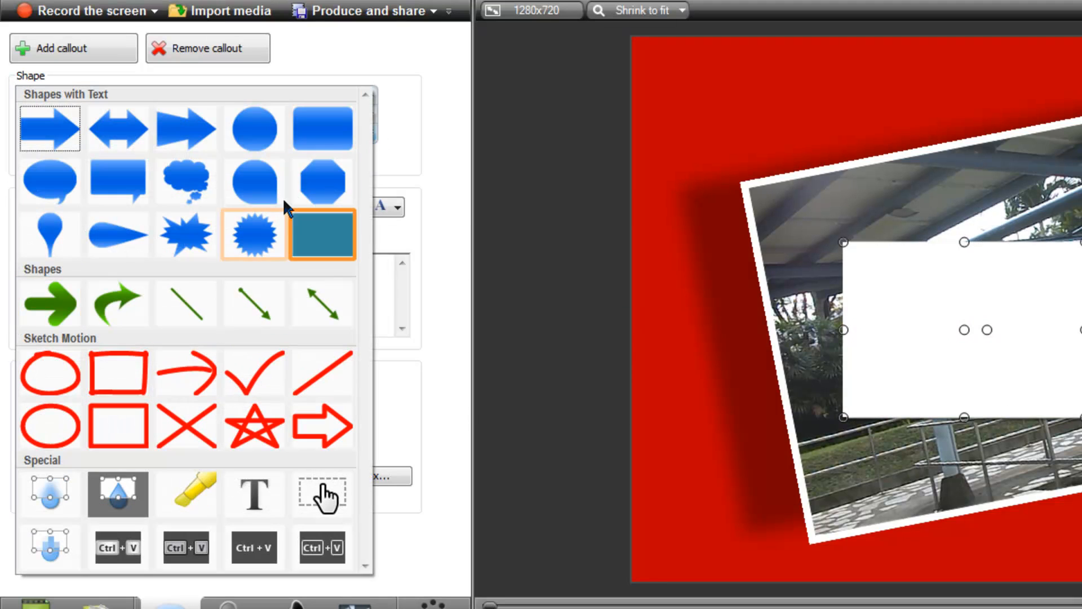
left_click(50, 303)
mouse_move(938, 309)
left_mouse_down()
mouse_move(1042, 263)
mouse_move(931, 243)
mouse_move(959, 310)
left_mouse_up()
key("Delete")
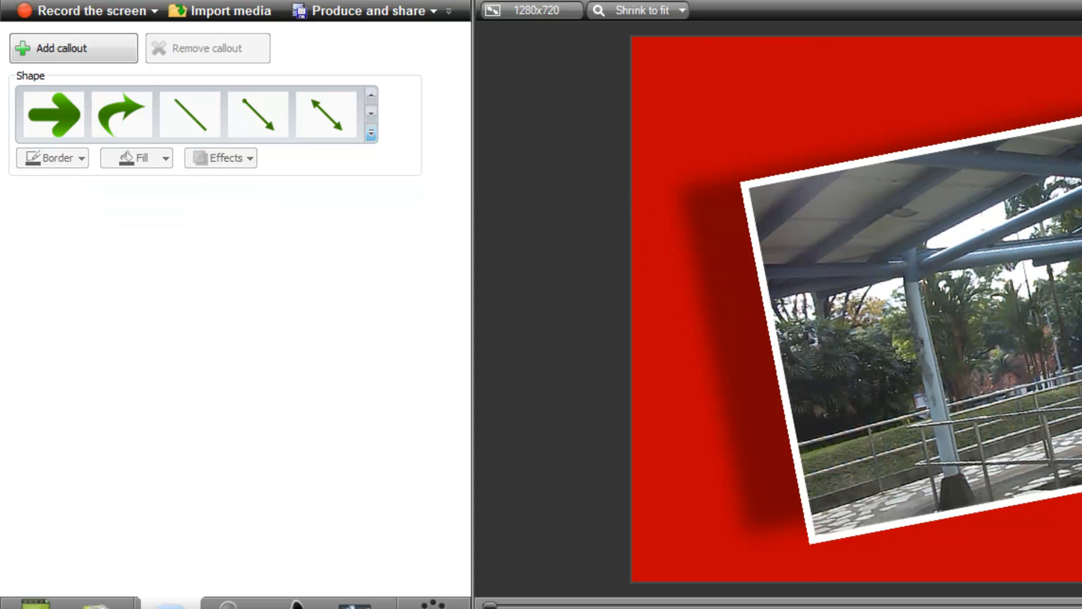
left_click(370, 133)
left_click(427, 315)
Open the Library and examine the songs in the Music - Amity folder
left_click(97, 606)
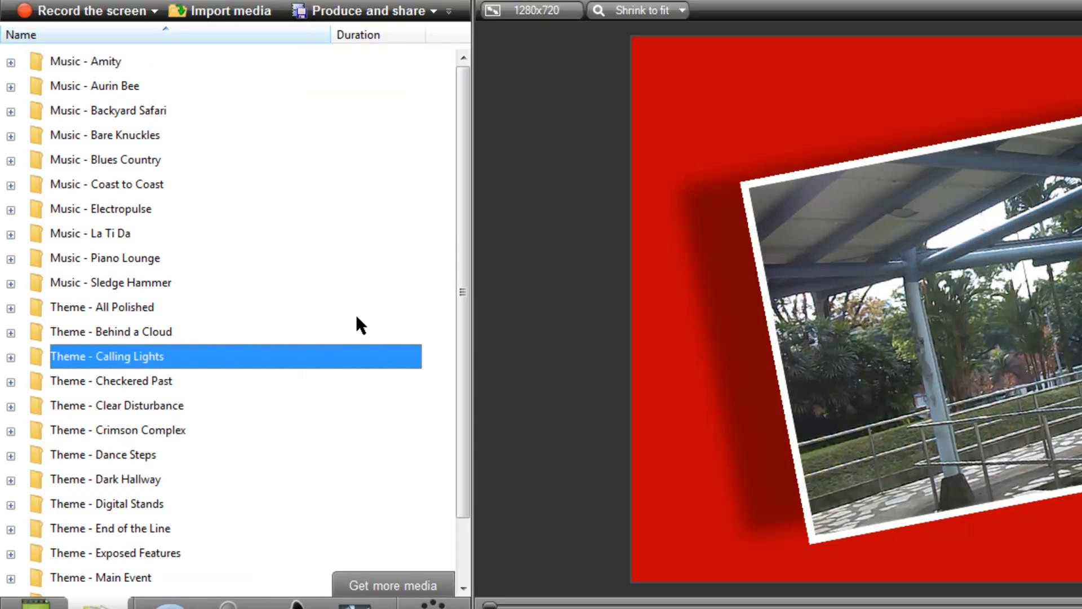
mouse_move(463, 226)
left_mouse_down()
mouse_move(456, 324)
mouse_move(457, 217)
left_mouse_up()
left_click(11, 63)
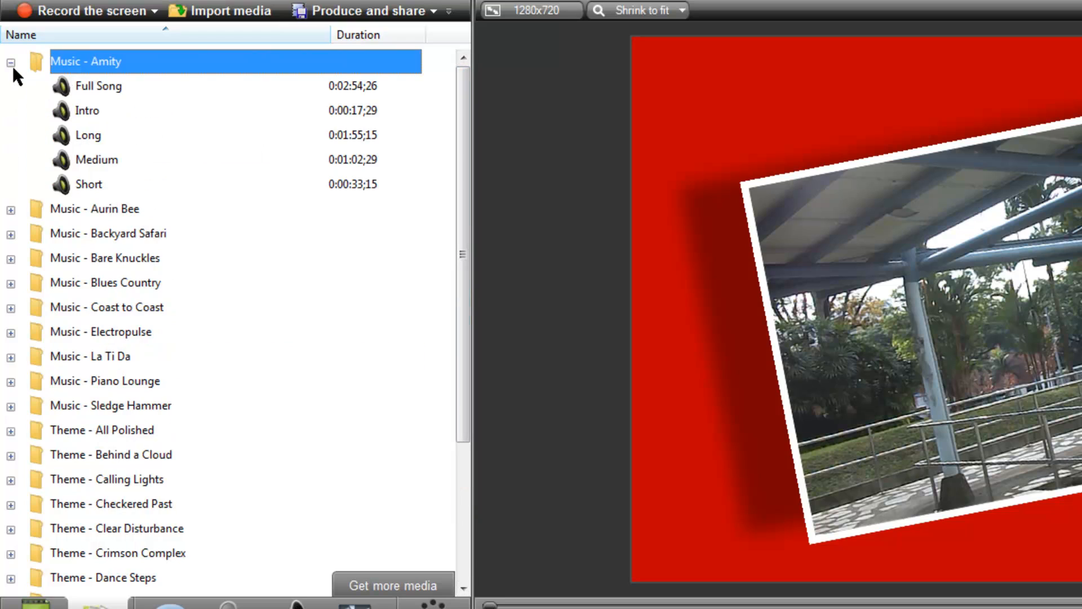
left_click(10, 63)
left_click_drag(461, 163, 459, 259)
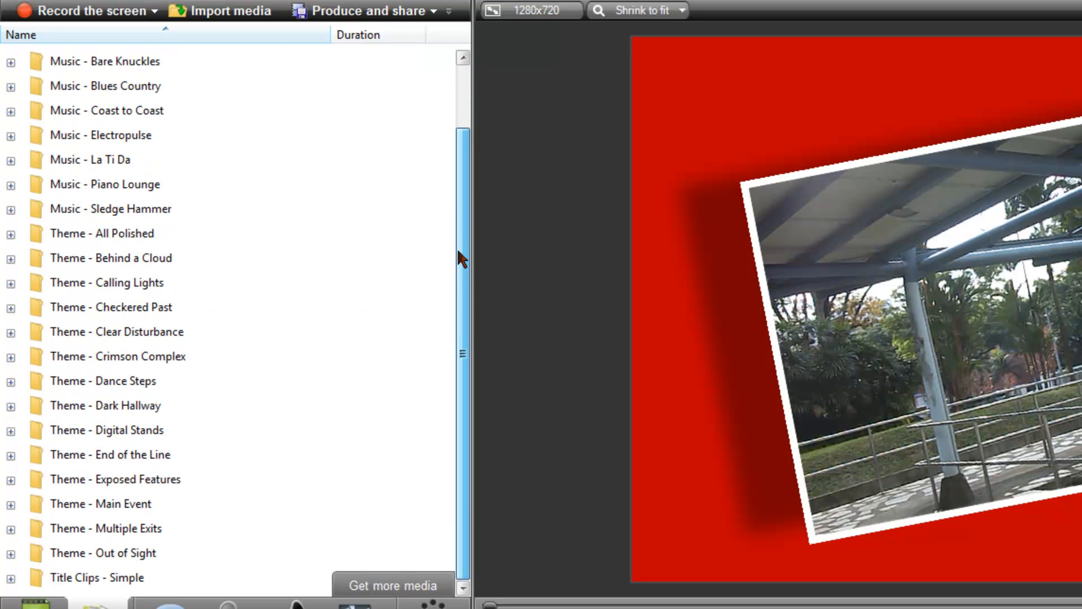
Examine the assets inside the Multiple Exits and Main Event theme folders, and collapse the folders
left_click(10, 529)
left_click(11, 209)
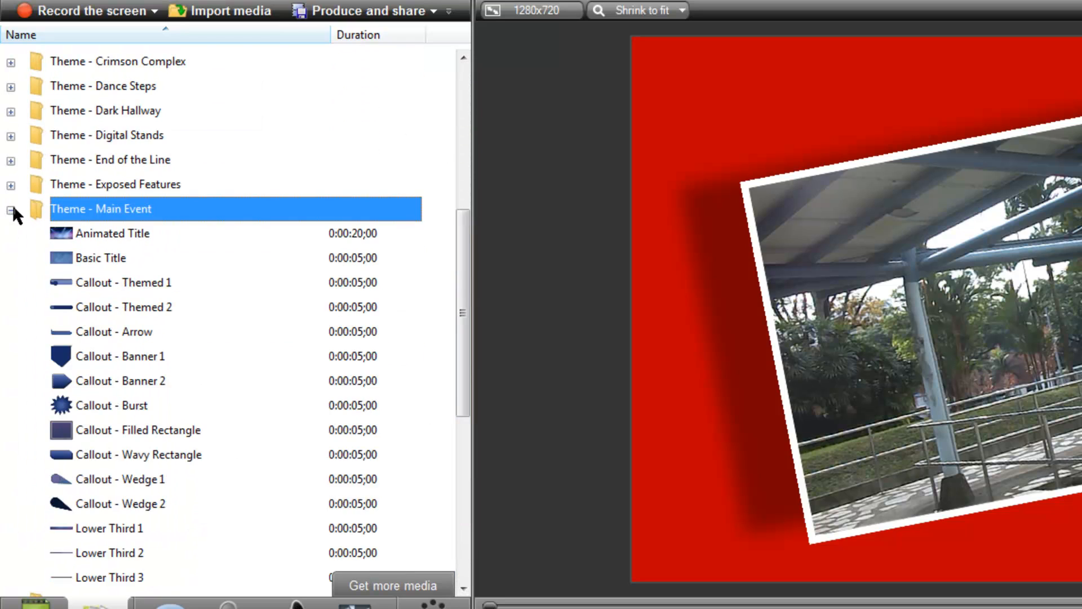
left_click(11, 185)
left_click(10, 110)
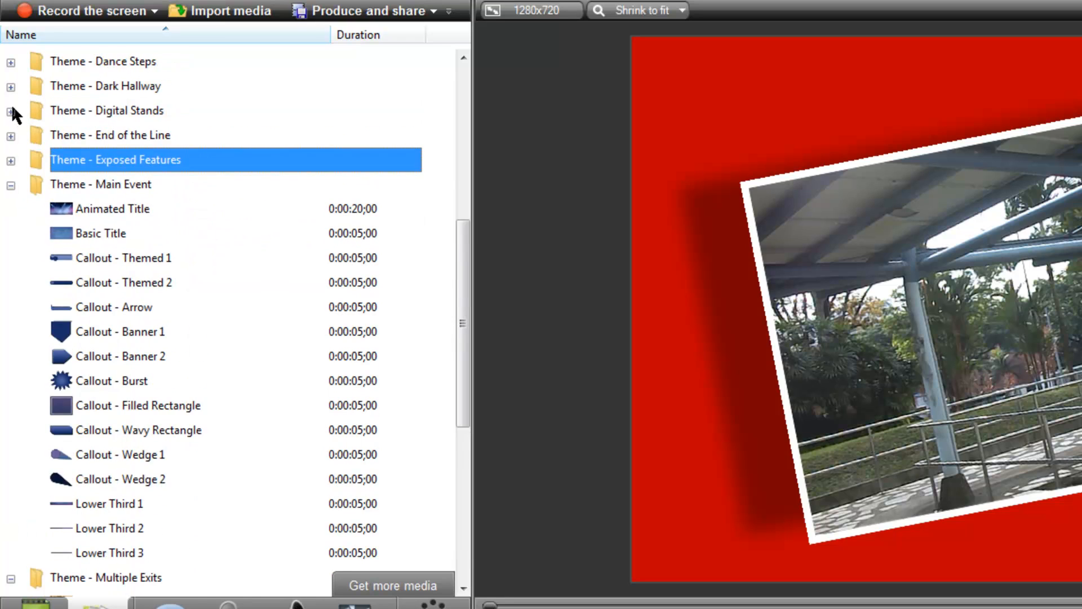
left_click(10, 87)
left_click(10, 185)
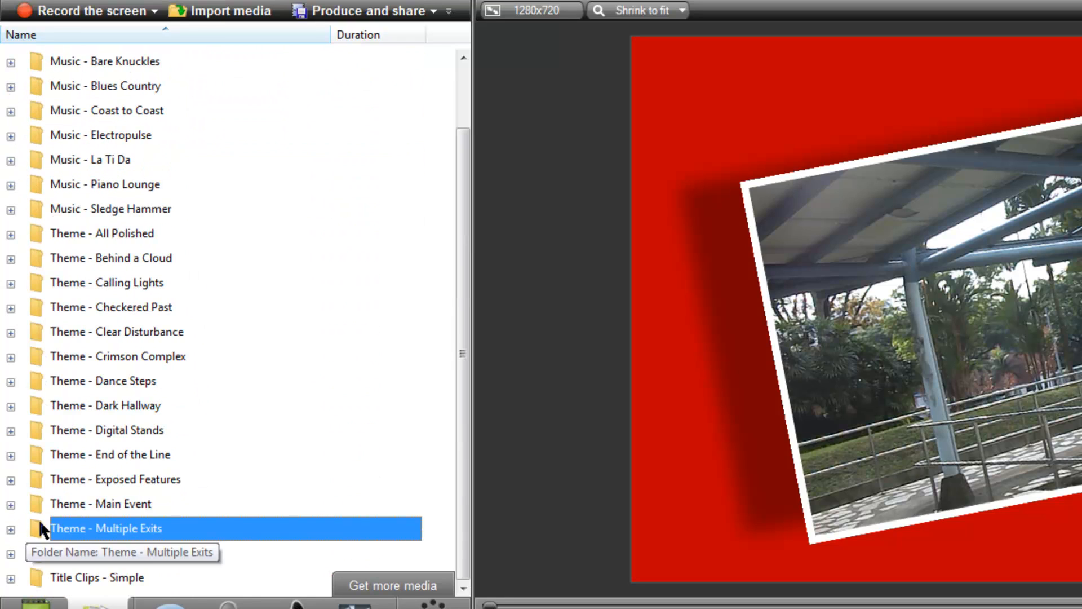
Look through the whole list of library folders, from Music - Amity to Title Clips - Simple
scroll(229, 467, "up", 1)
scroll(226, 459, "down", 1)
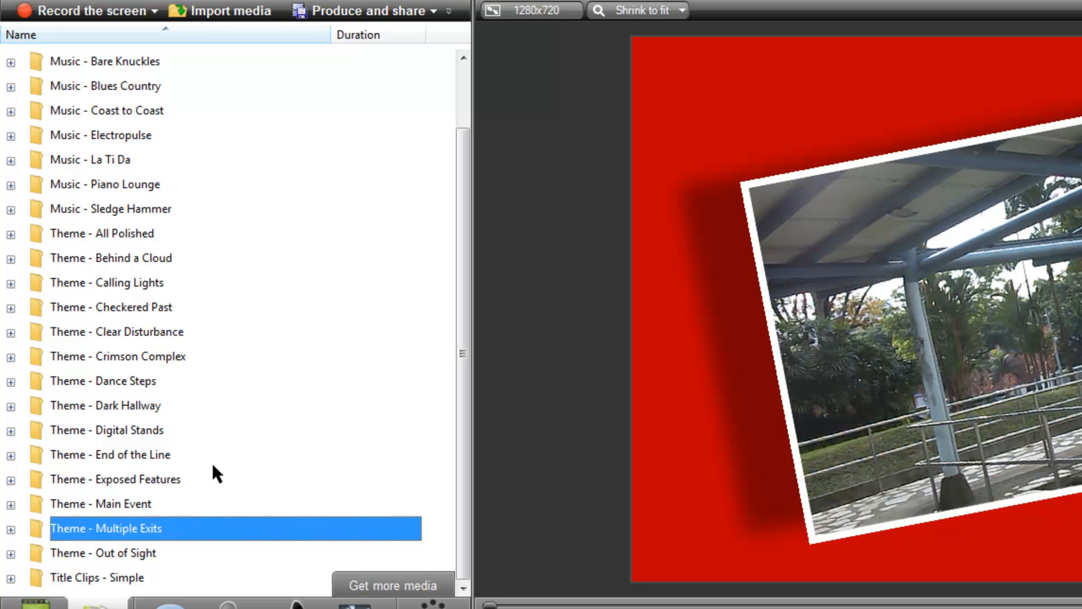
scroll(212, 462, "up", 1)
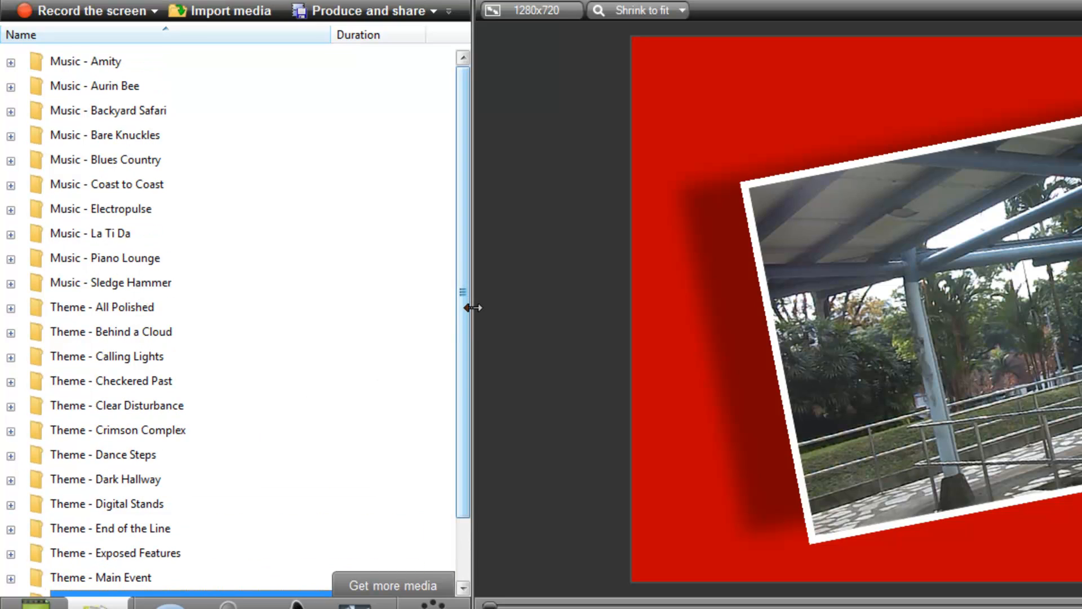
scroll(459, 520, "down", 1)
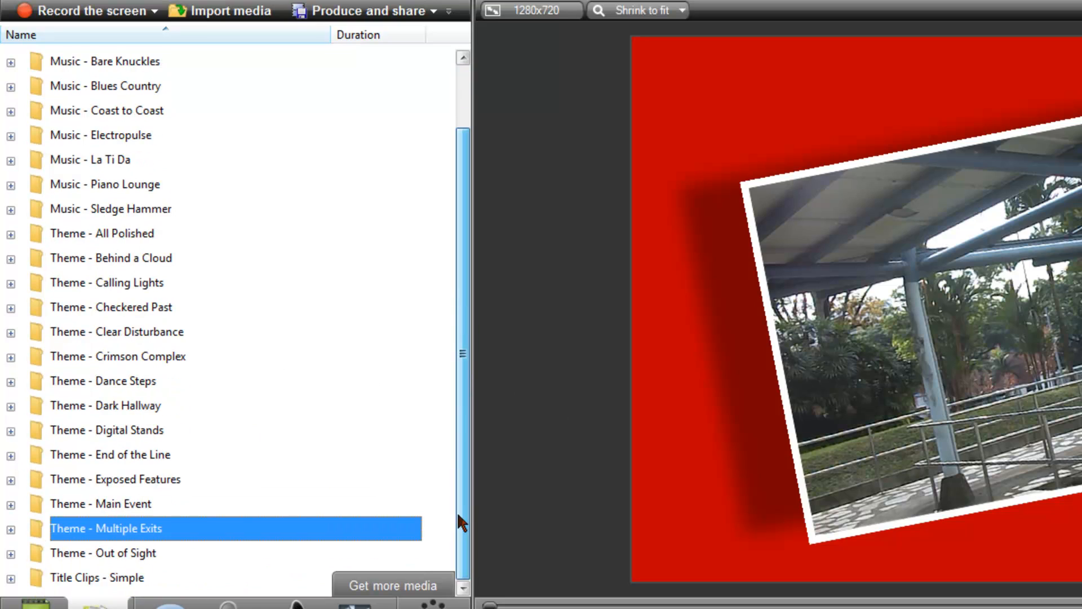
scroll(370, 164, "up", 1)
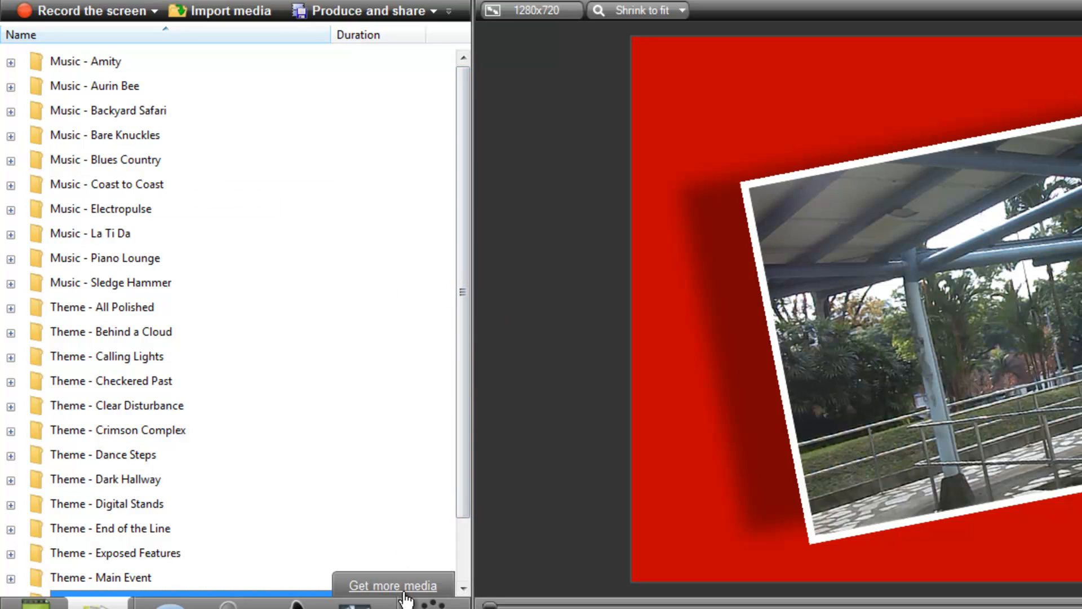
Open TechSmith's Library Media web page for more media and examine its downloadable themes and Digital Juice assets
left_click(373, 586)
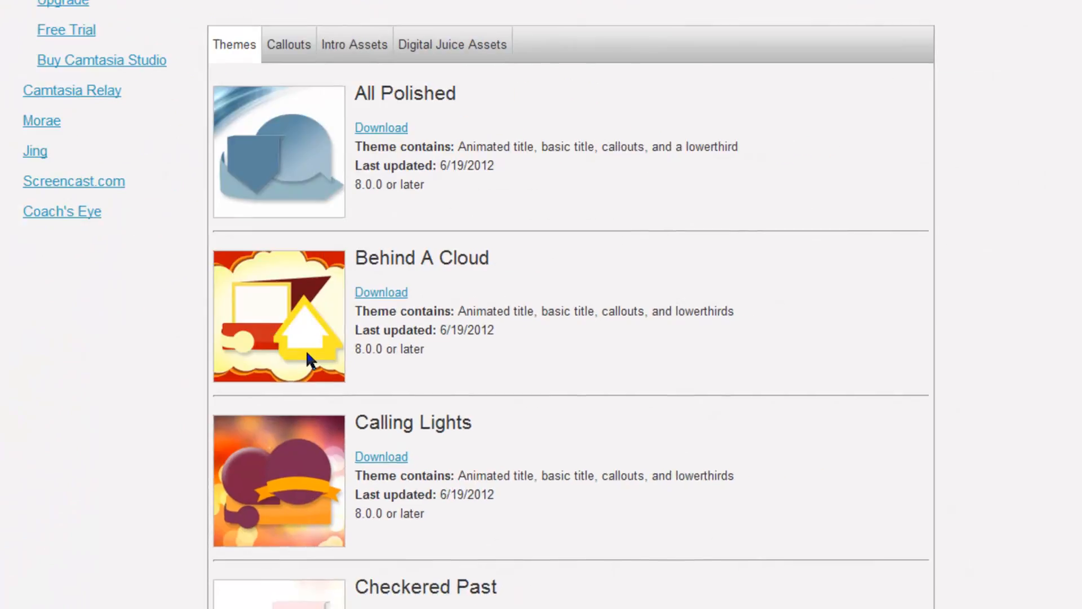
scroll(307, 357, "down", 20)
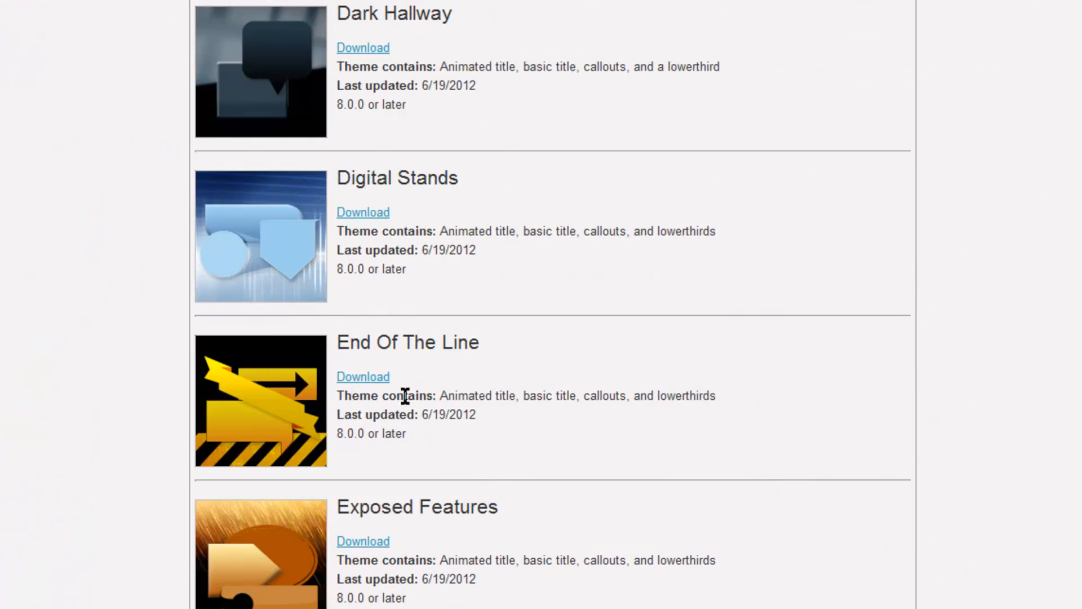
scroll(487, 404, "down", 10)
scroll(484, 406, "up", 20)
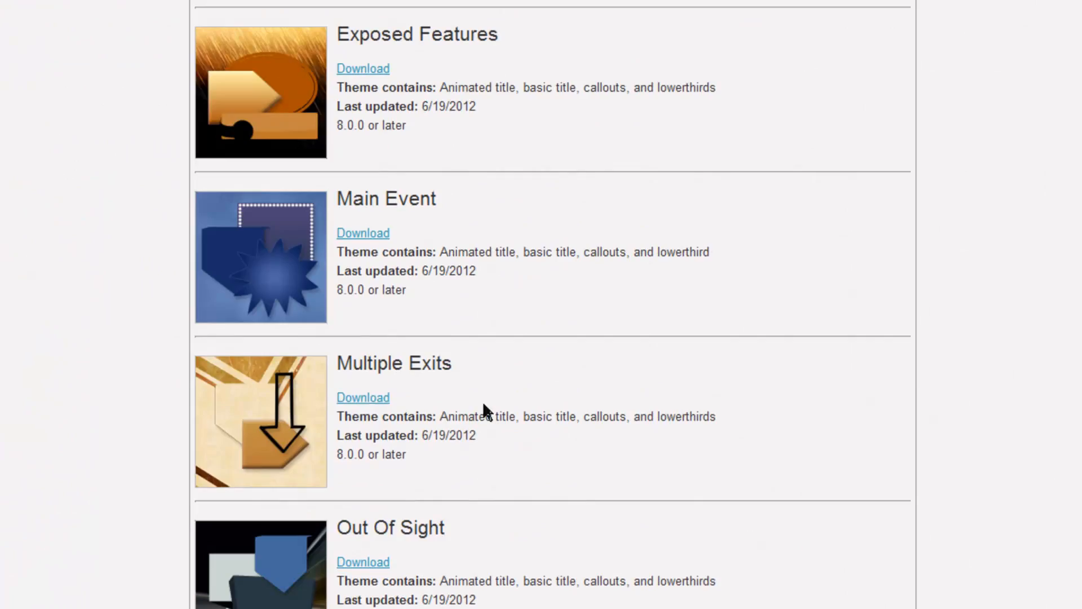
scroll(484, 405, "up", 15)
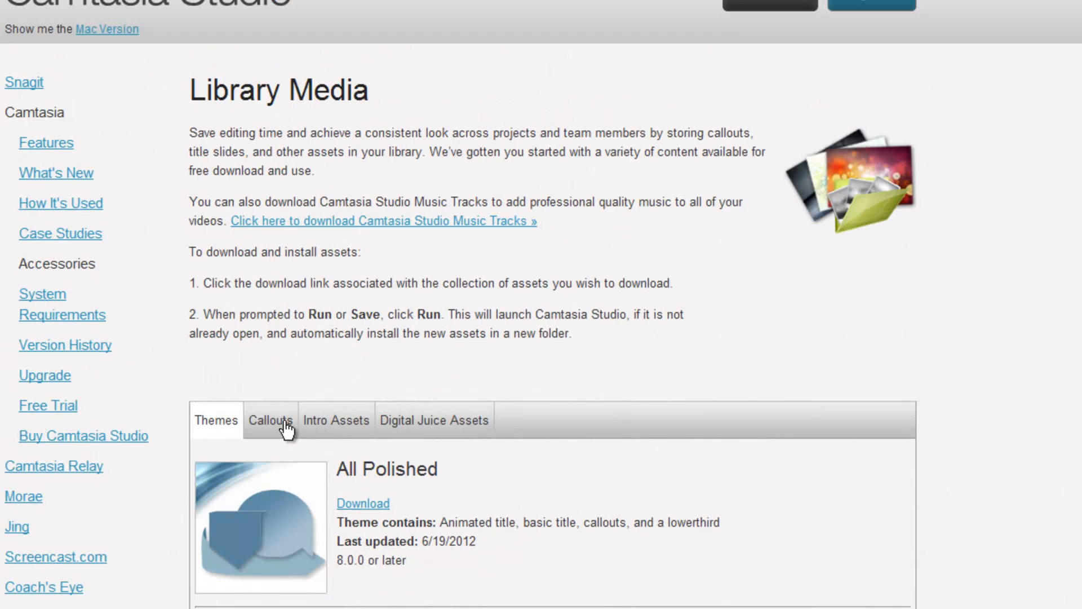
left_click(454, 432)
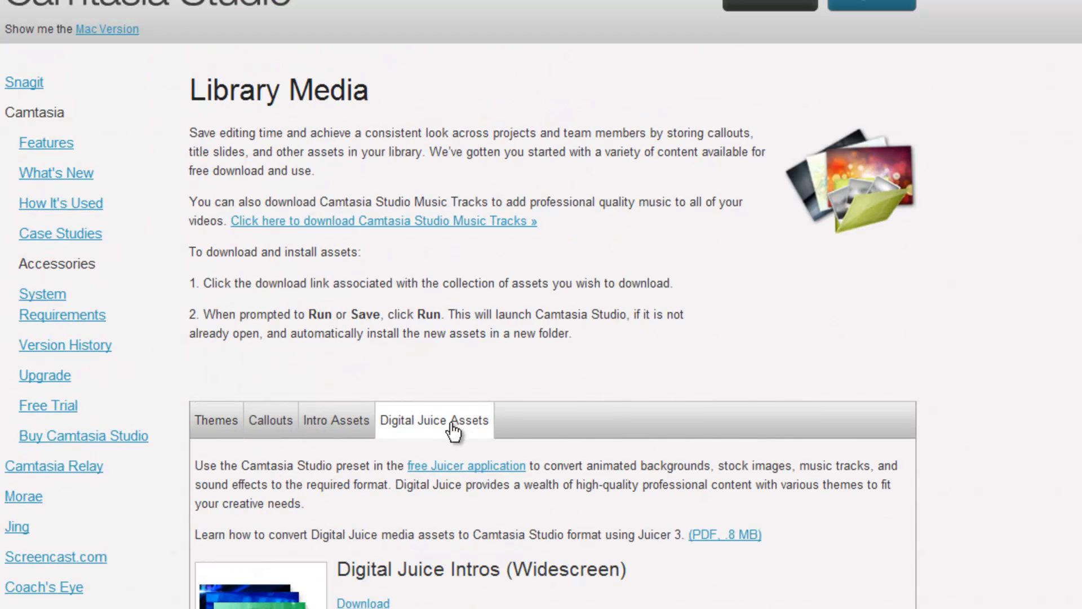
left_click(231, 433)
scroll(263, 453, "down", 3)
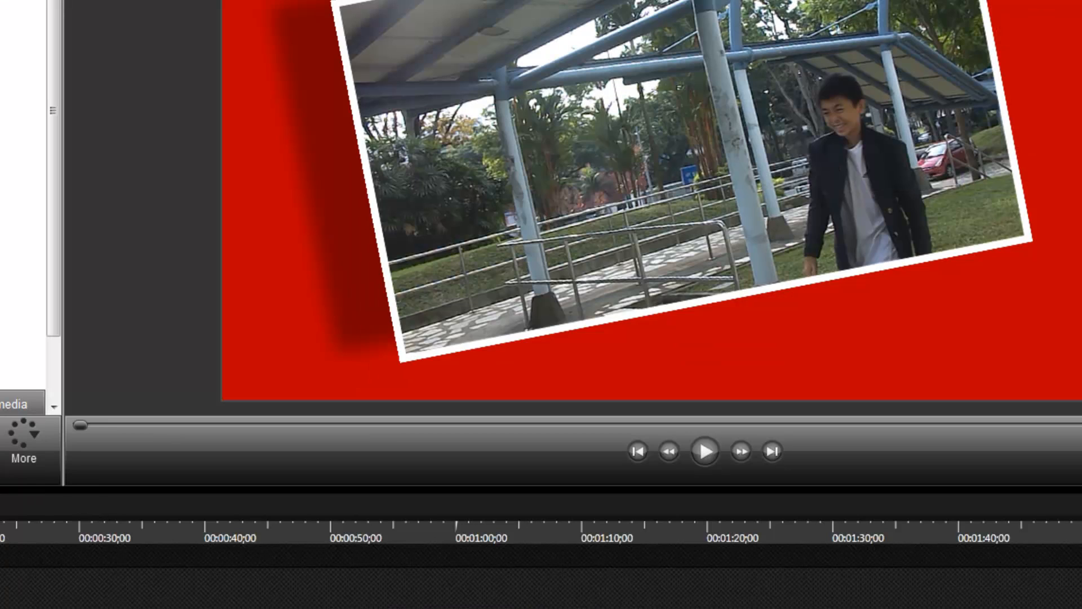
Open the Quizzing feature and then Visual Properties from the additional editing features
left_click(23, 434)
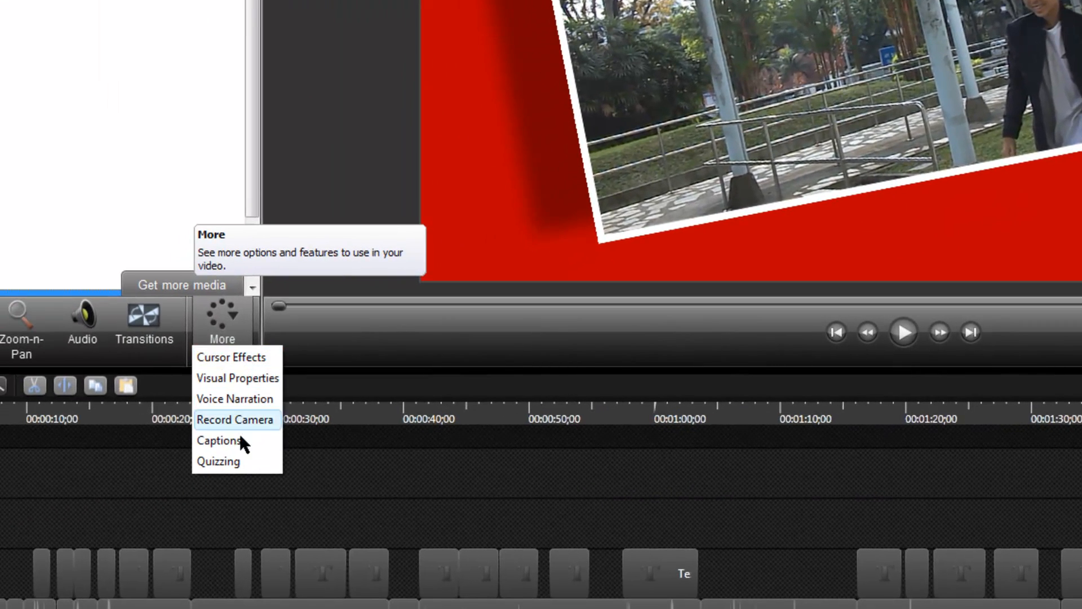
left_click(237, 458)
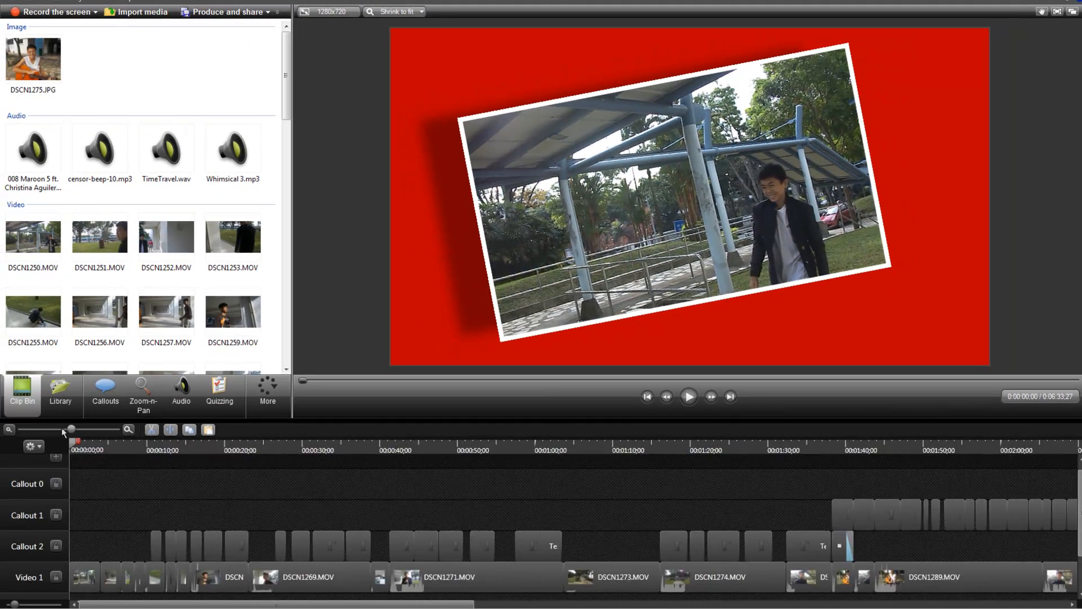
left_click(267, 389)
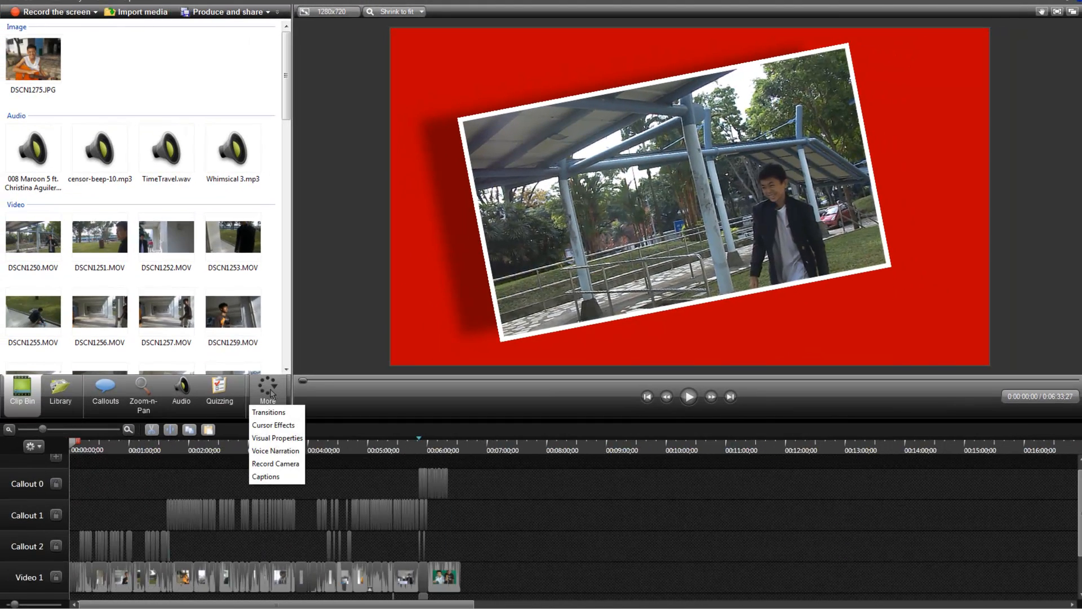
left_click(277, 438)
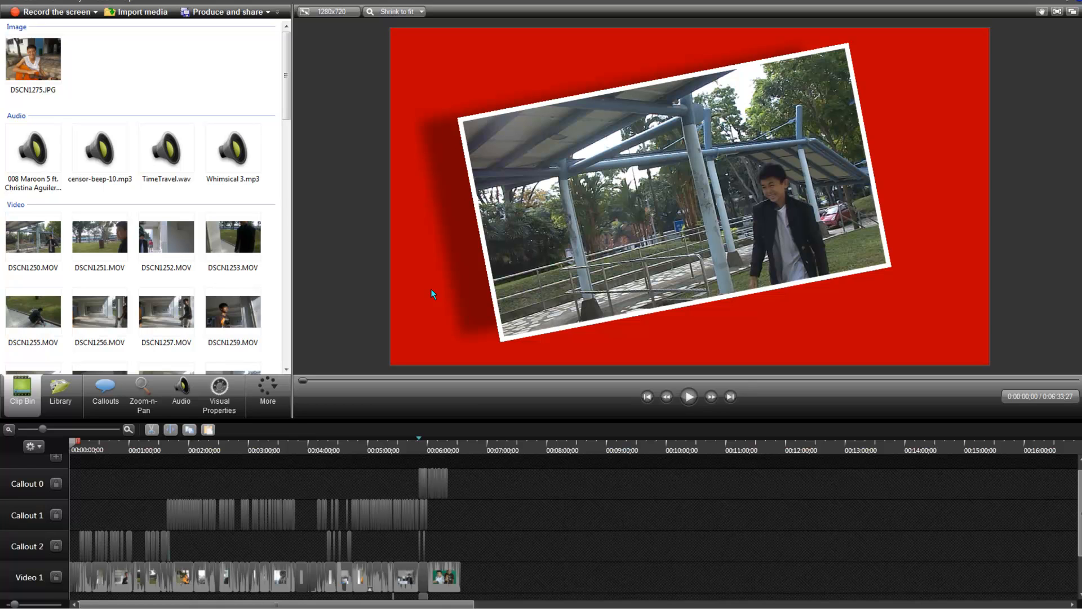
left_click_drag(285, 105, 254, 18)
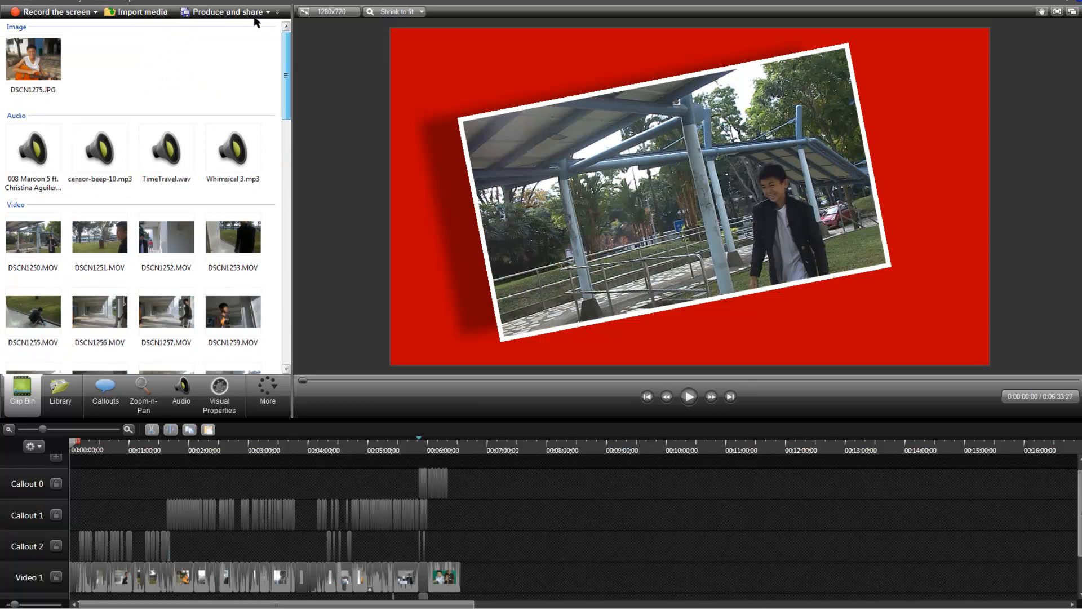
left_click(266, 389)
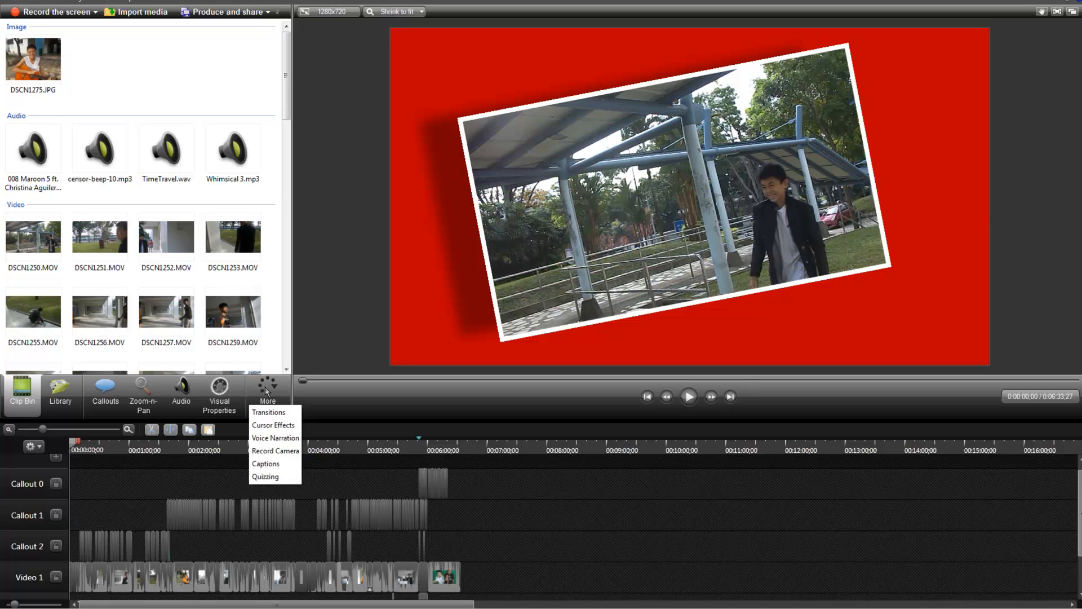
left_click(333, 403)
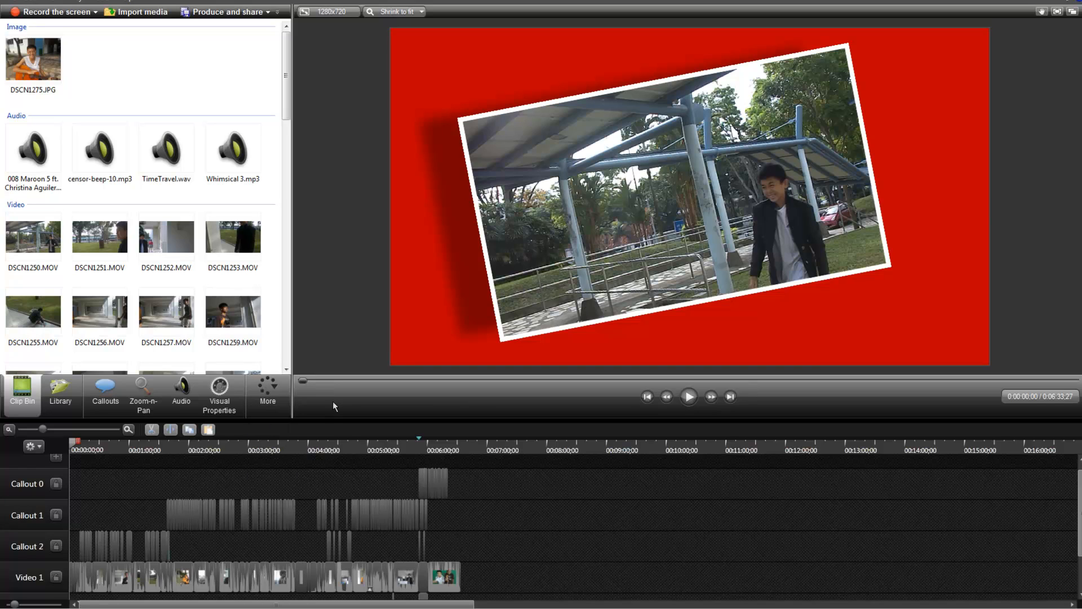
Examine the Library's music, theme and title clip folders, comparing them with the Clip Bin, and return to the Clip Bin
left_click(59, 406)
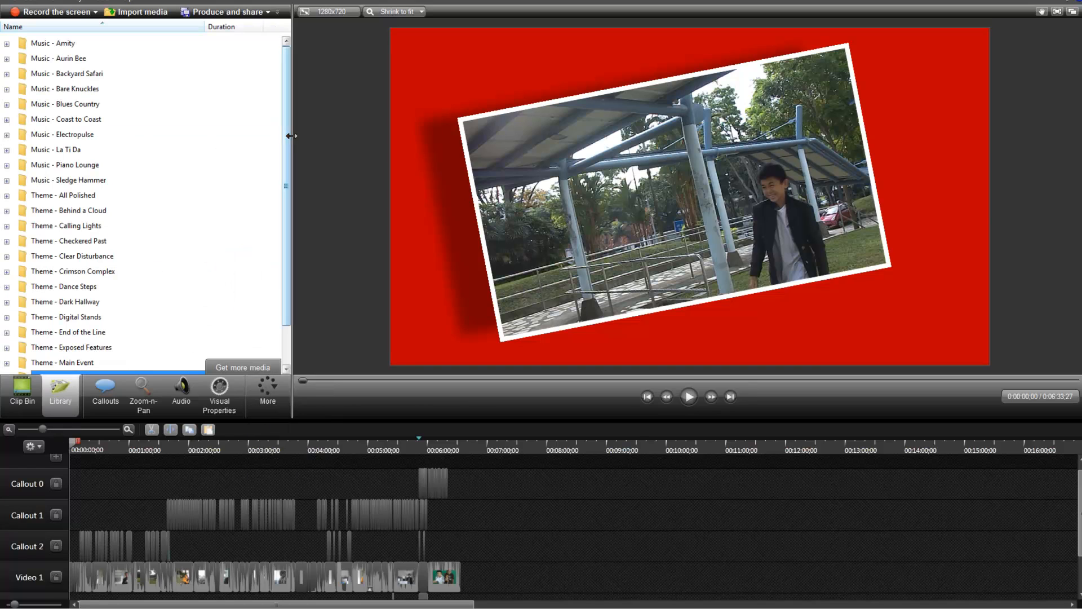
left_click(288, 165)
scroll(140, 202, "up", 1)
scroll(181, 370, "down", 1)
left_click(155, 350)
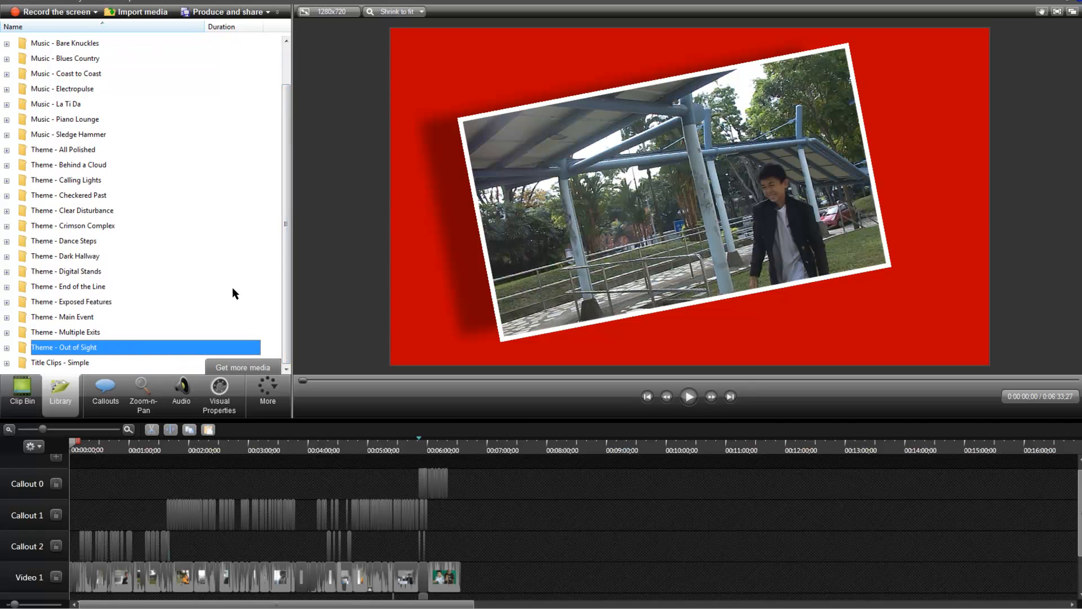
scroll(288, 183, "up", 3)
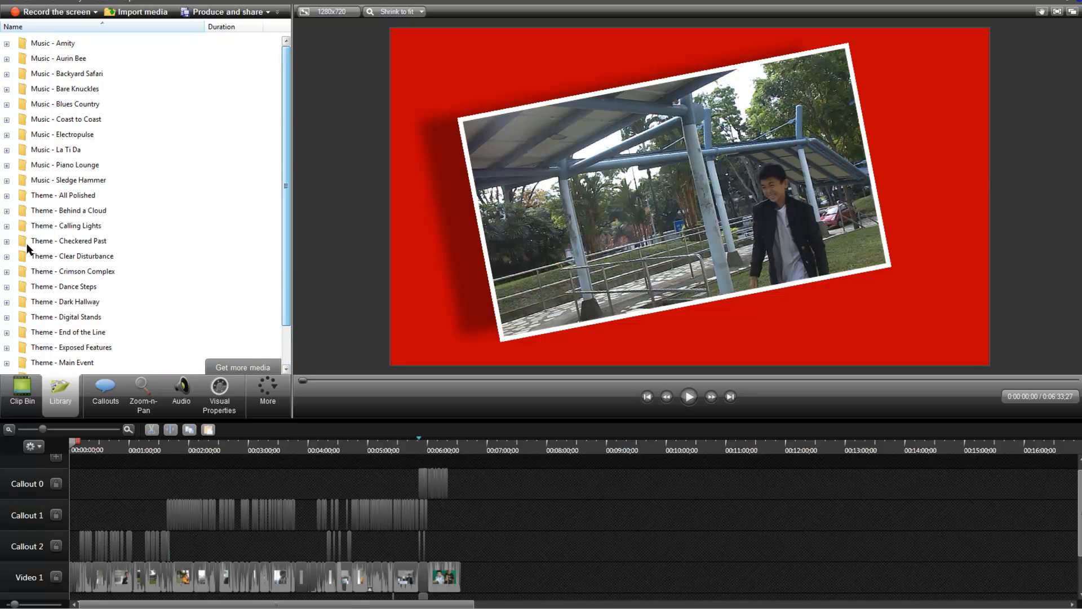
left_click(23, 389)
left_click(59, 390)
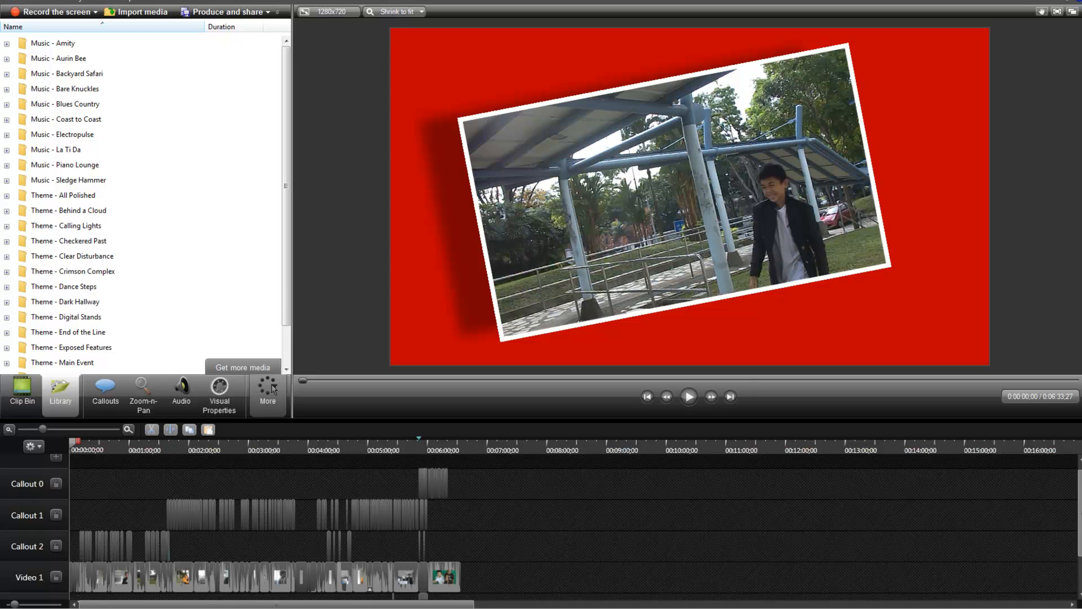
scroll(169, 315, "down", 1)
left_click(22, 389)
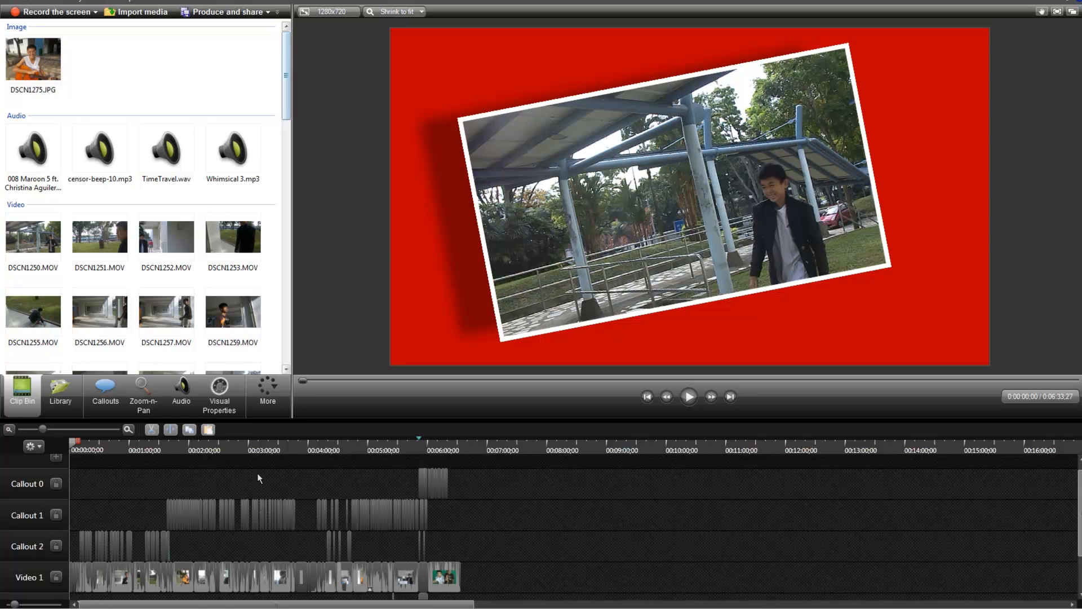
left_click(267, 388)
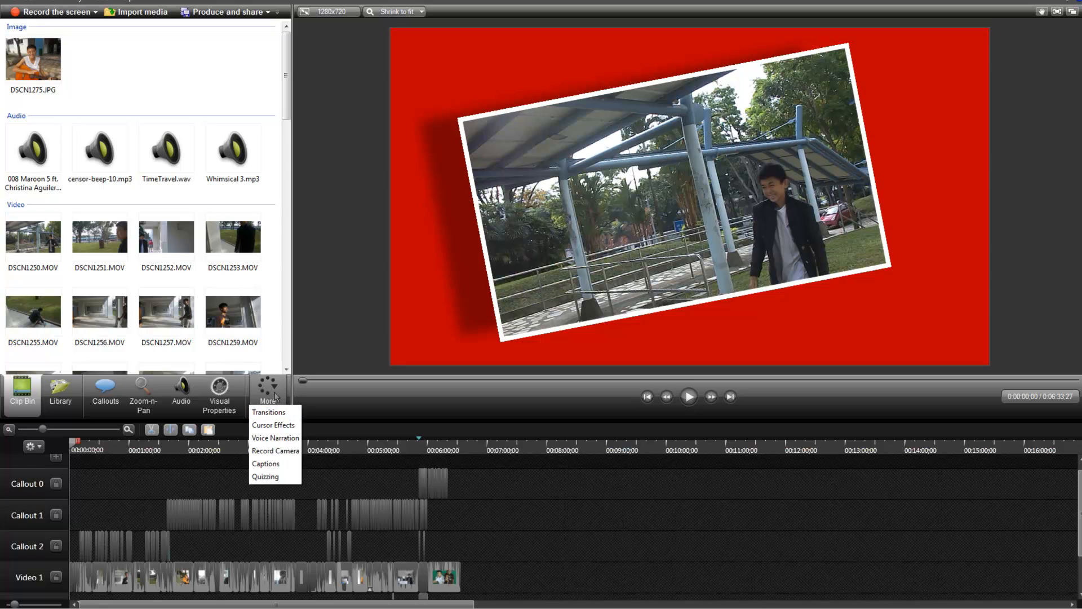
left_click(283, 78)
mouse_move(283, 79)
left_mouse_down()
mouse_move(283, 333)
mouse_move(283, 95)
left_mouse_up()
left_click(261, 405)
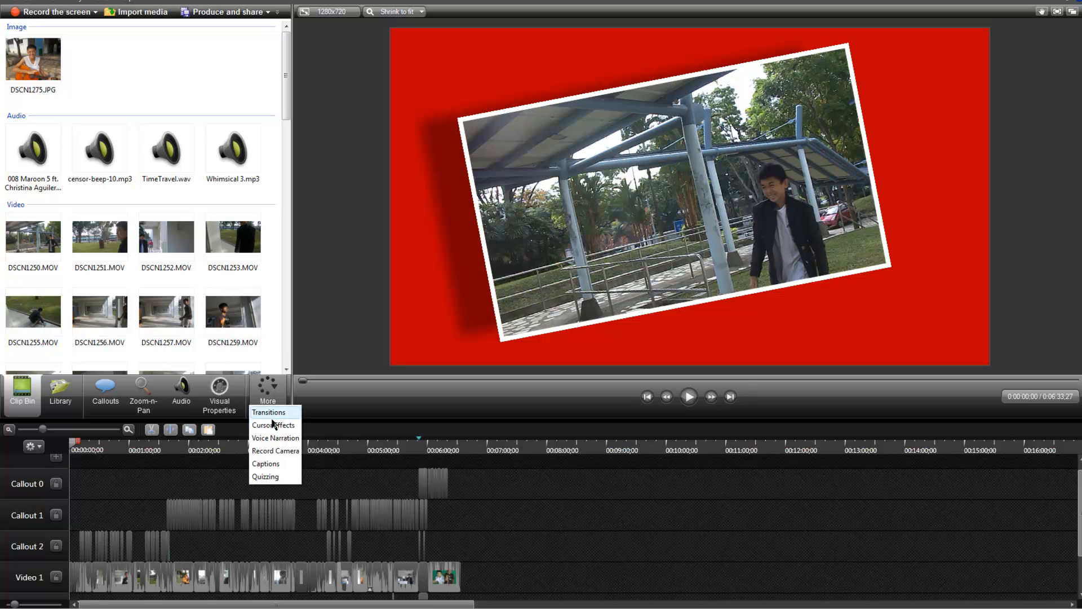
left_click(331, 398)
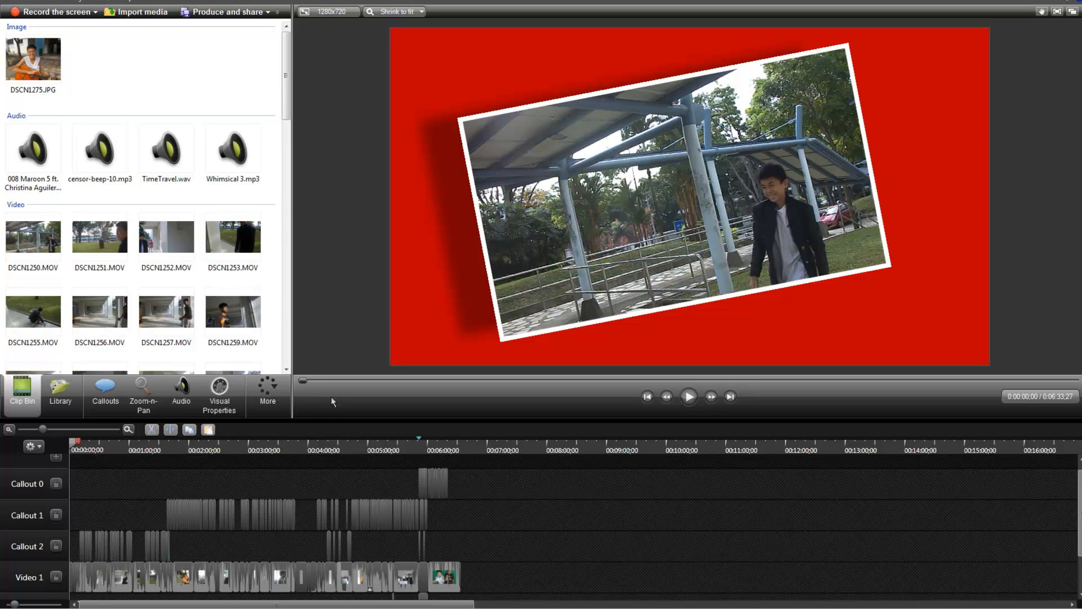